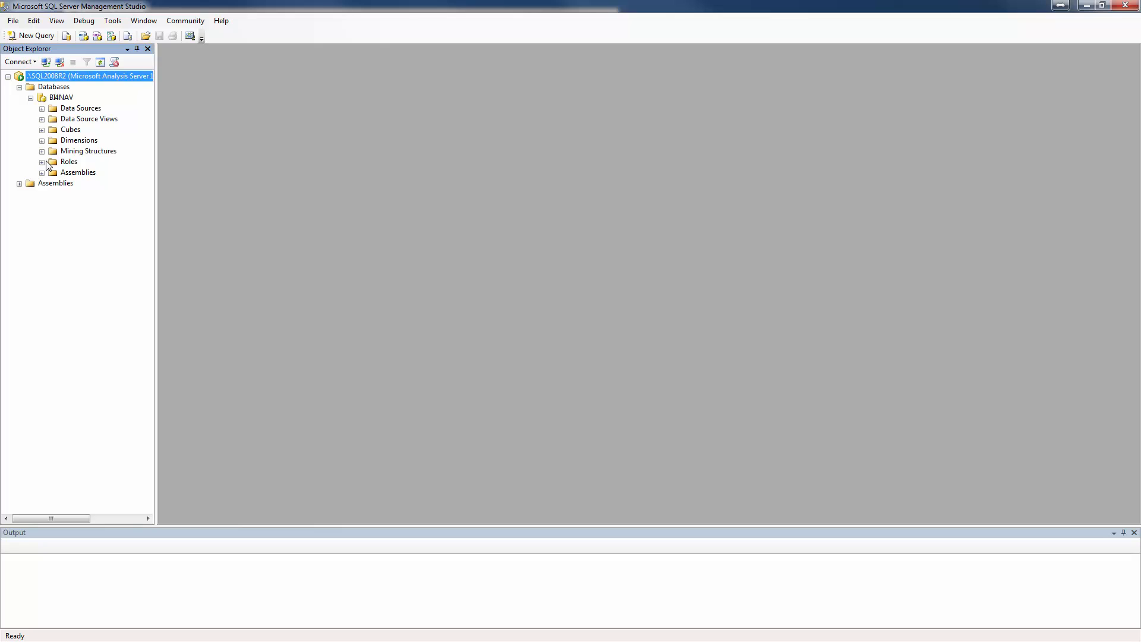
# Create a new role in the BI4NAV database and name it "Product management".
pyautogui.click(43, 162)
pyautogui.rightClick(66, 162)
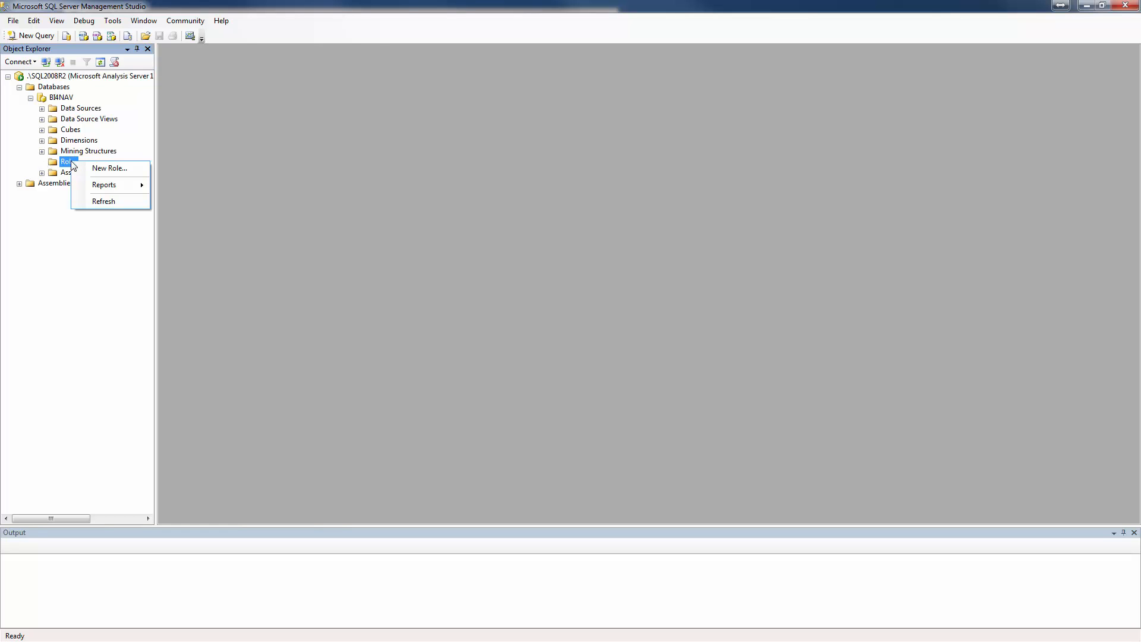
pyautogui.click(110, 168)
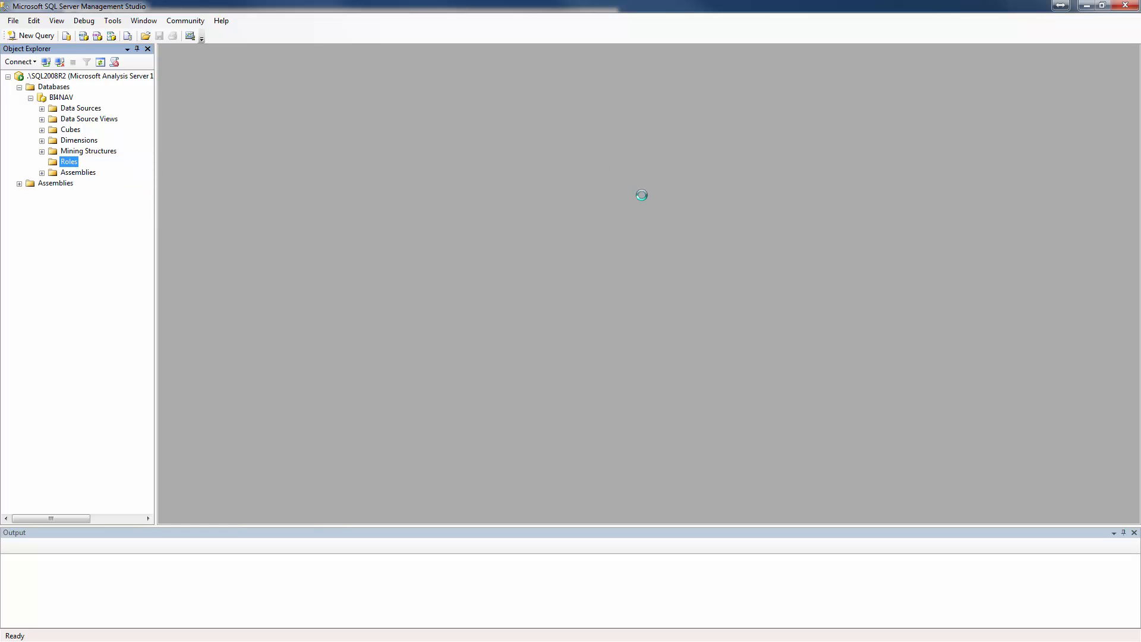
pyautogui.click(620, 208)
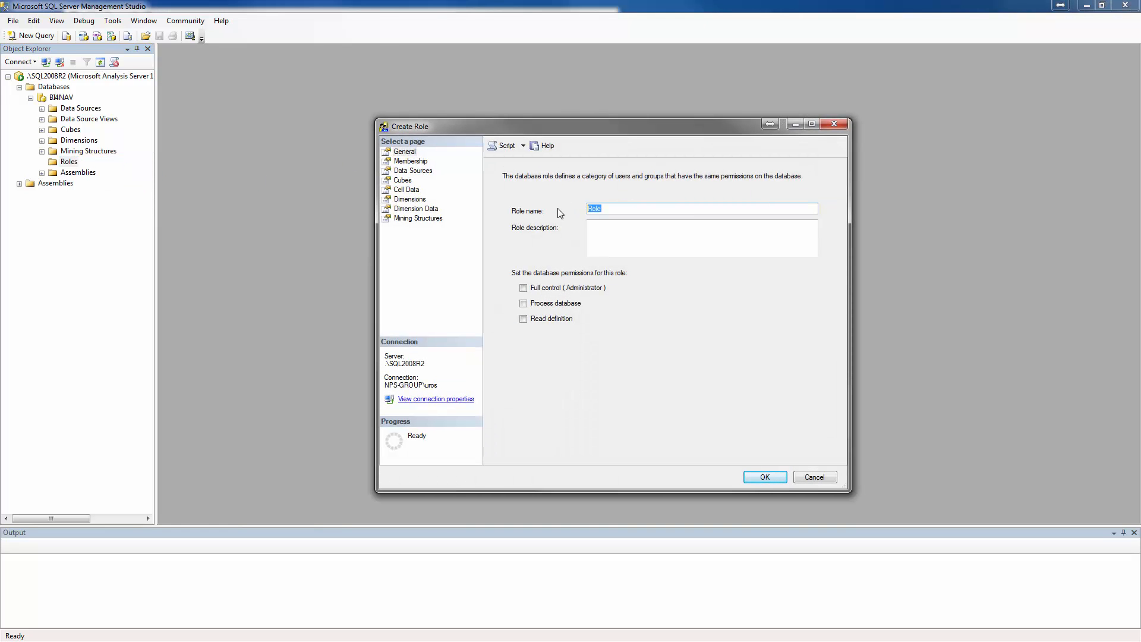
pyautogui.write('Product management')
# Add the intended user as a member of the role, searching by first name across the Entire Directory location.
pyautogui.click(410, 162)
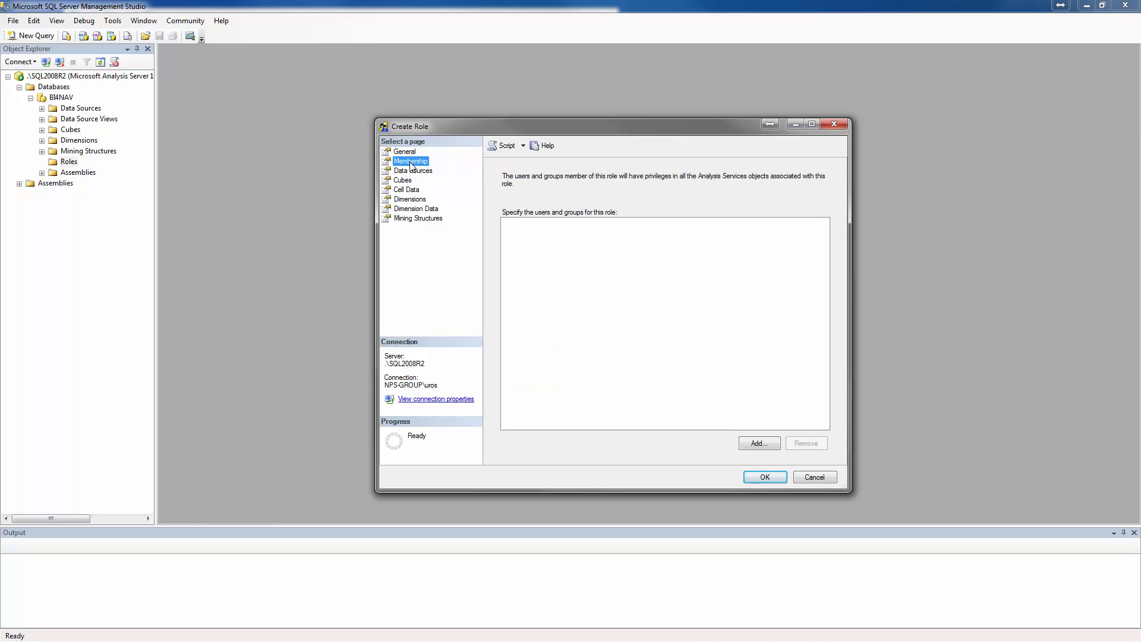
pyautogui.click(758, 443)
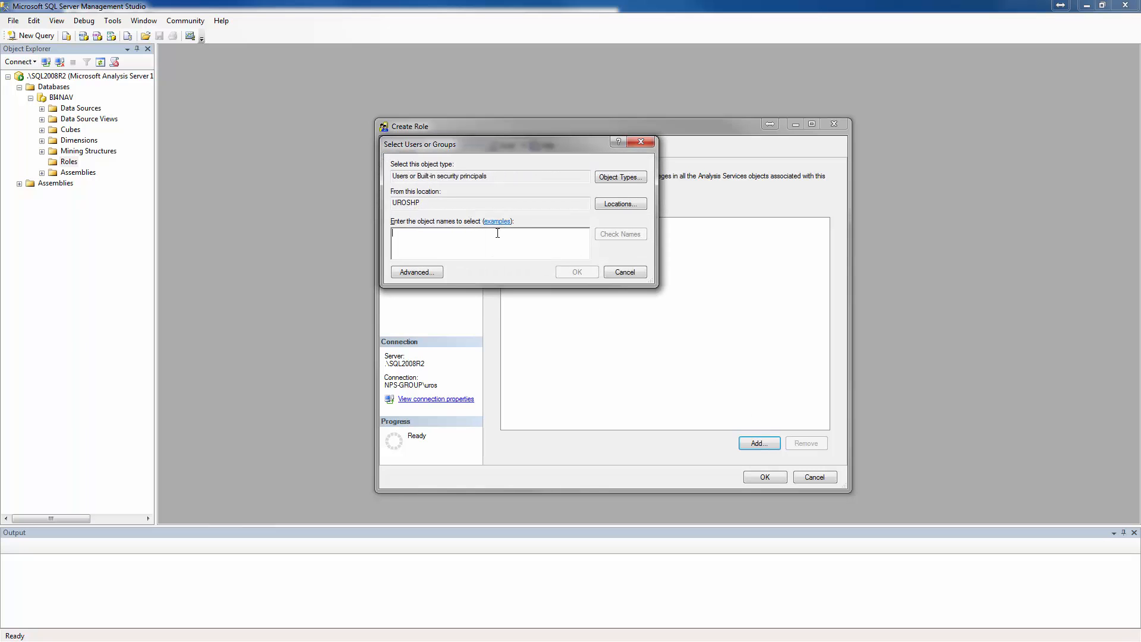
pyautogui.write('thomas')
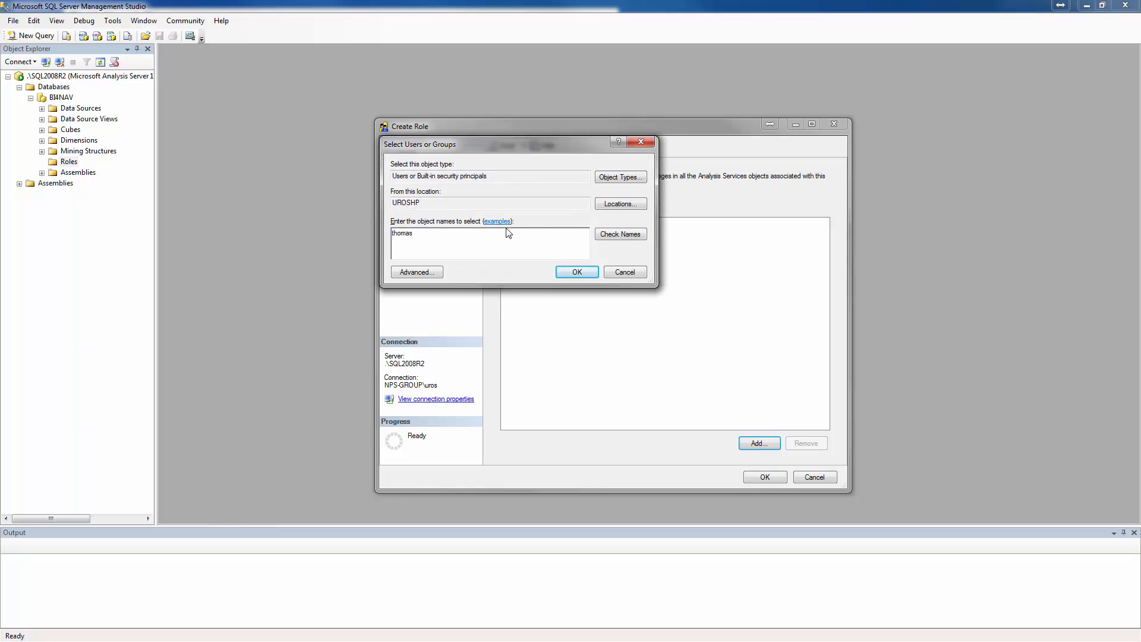
pyautogui.click(612, 203)
pyautogui.click(436, 222)
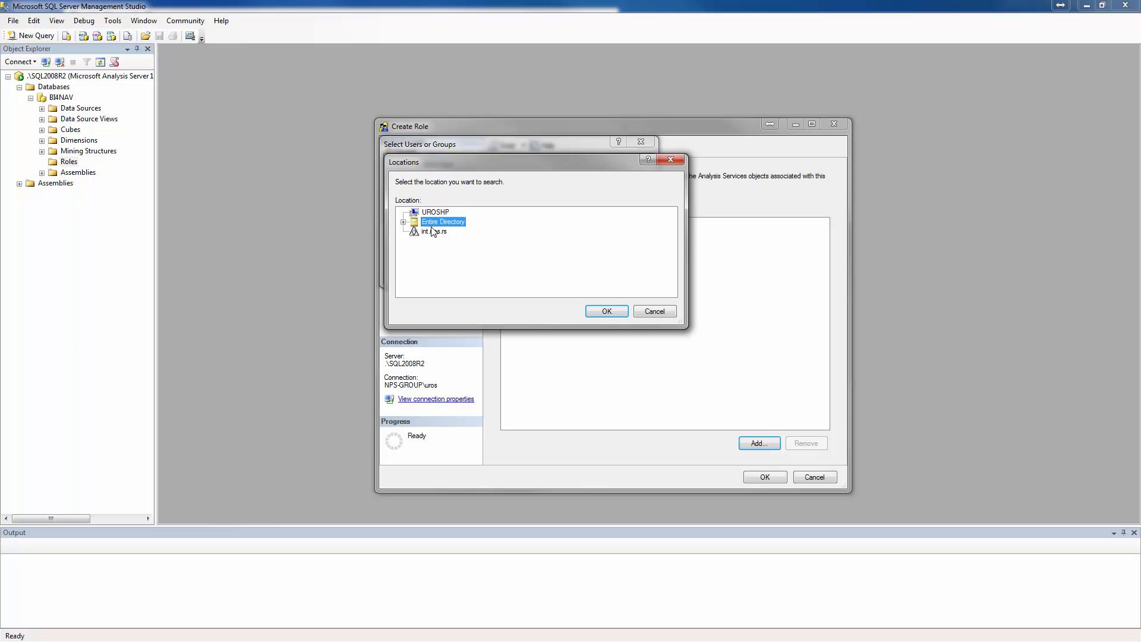
pyautogui.click(603, 312)
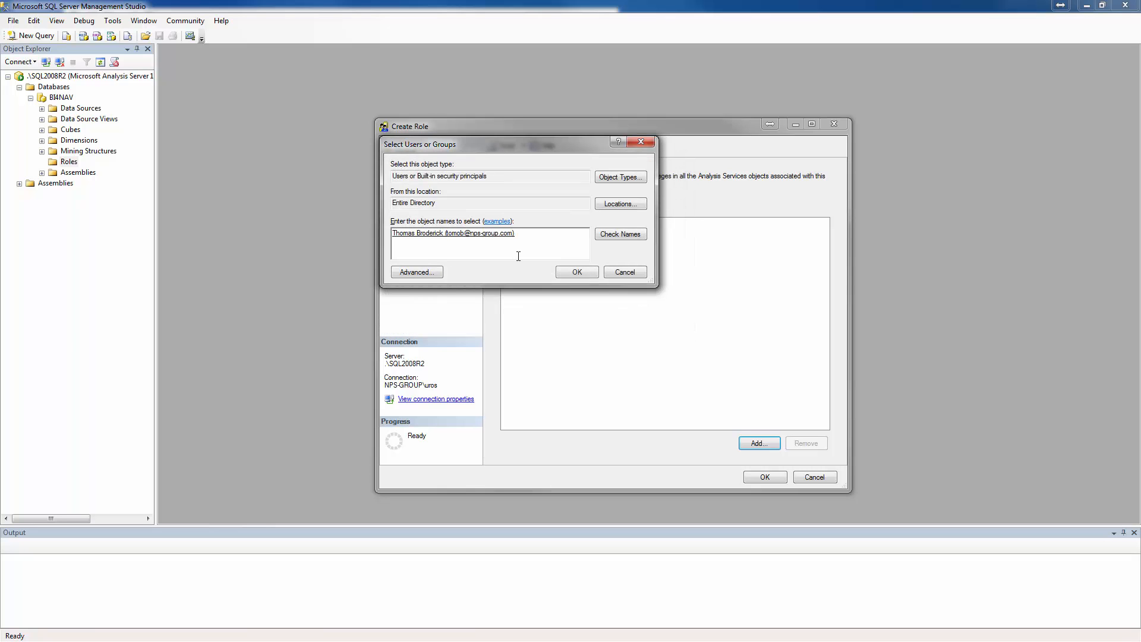
pyautogui.click(569, 271)
# Grant the role Read access to the Inventory Analysis, Purchase Analysis and Sales Analysis cubes.
pyautogui.click(403, 179)
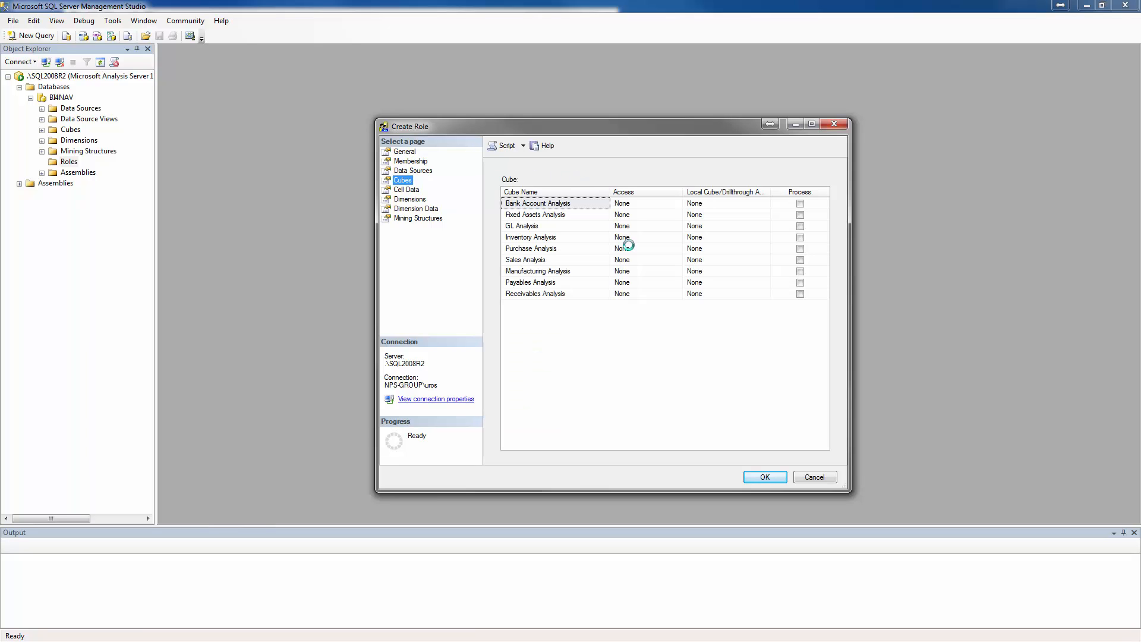
pyautogui.click(646, 238)
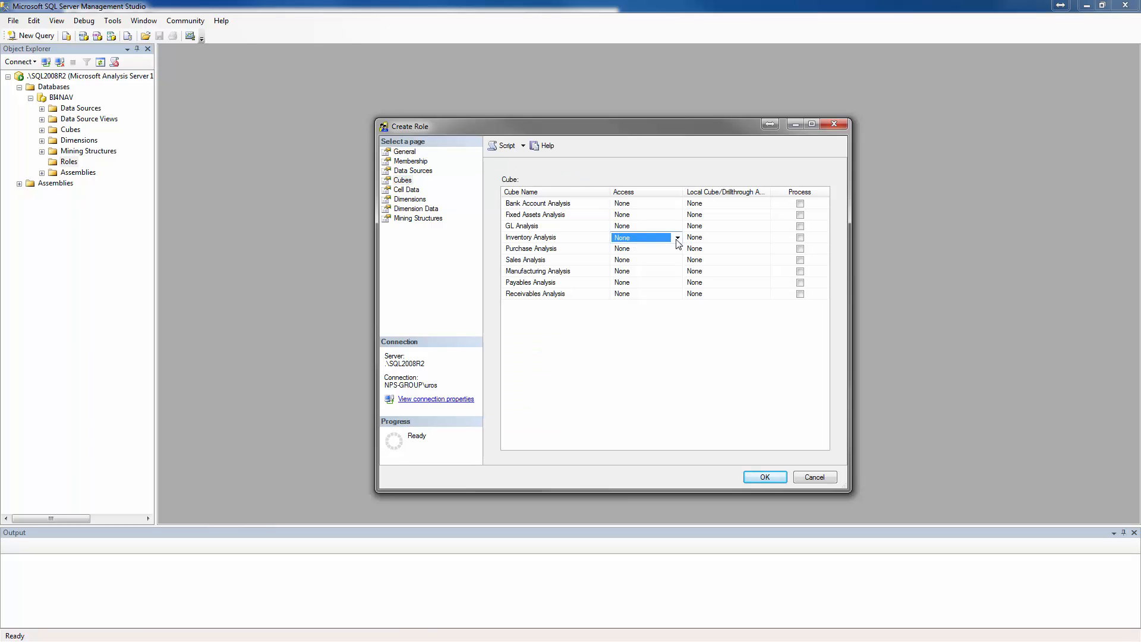
pyautogui.click(676, 238)
pyautogui.click(646, 259)
pyautogui.click(664, 248)
pyautogui.click(678, 250)
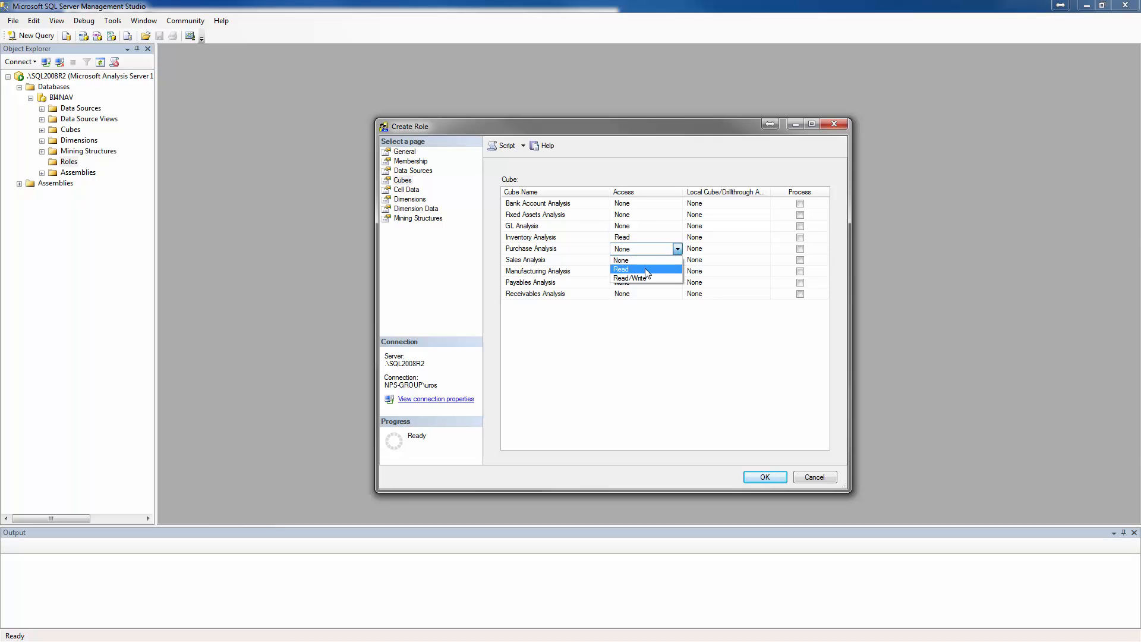
pyautogui.click(647, 271)
pyautogui.click(643, 261)
pyautogui.click(677, 260)
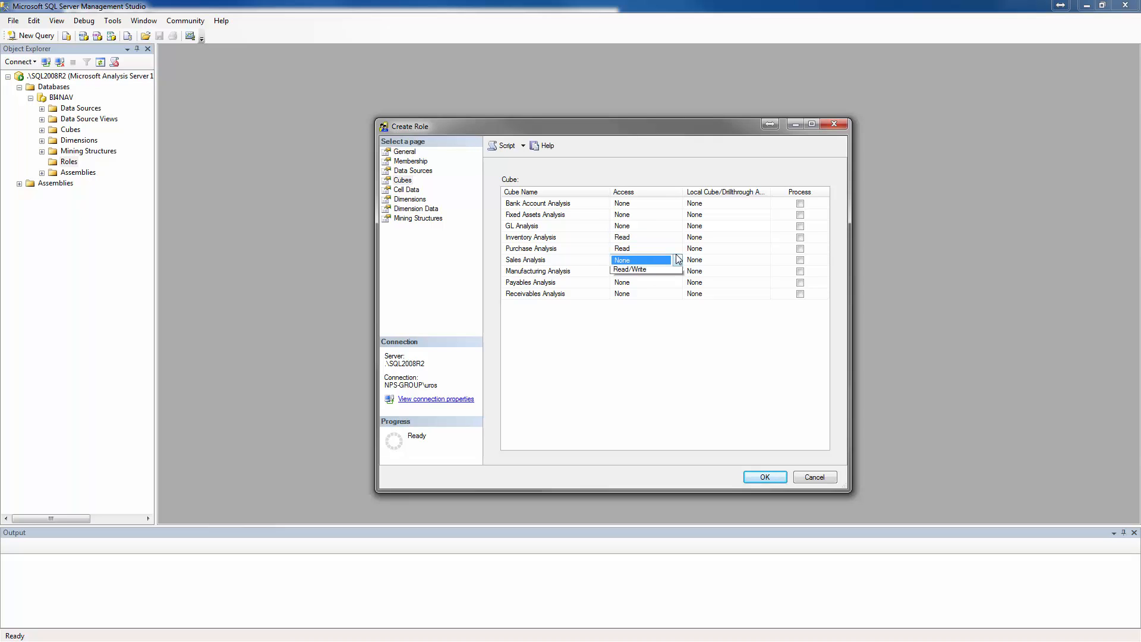
pyautogui.click(650, 282)
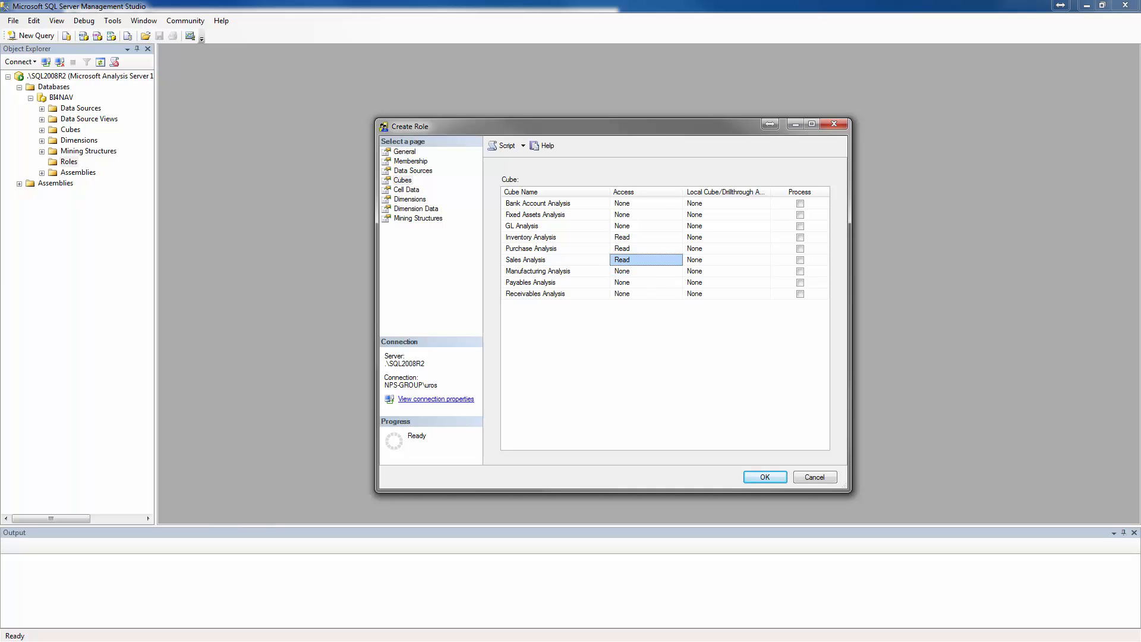
# Restrict the role's dimension data for the Company dimension by deselecting the CRONUS Germany AG member.
pyautogui.click(405, 210)
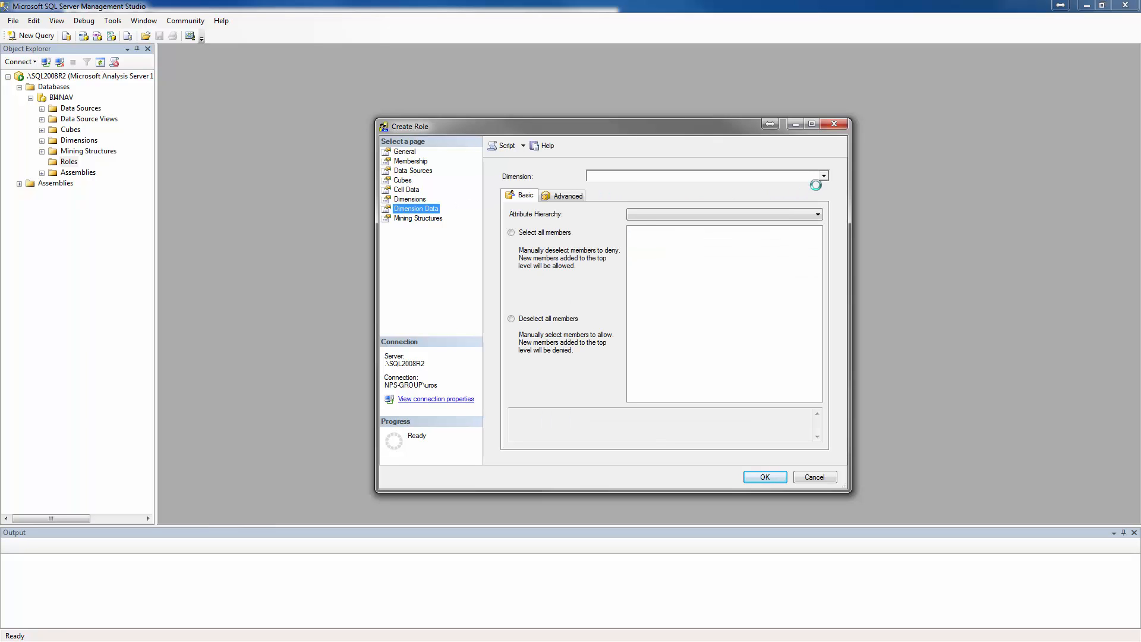
pyautogui.click(824, 176)
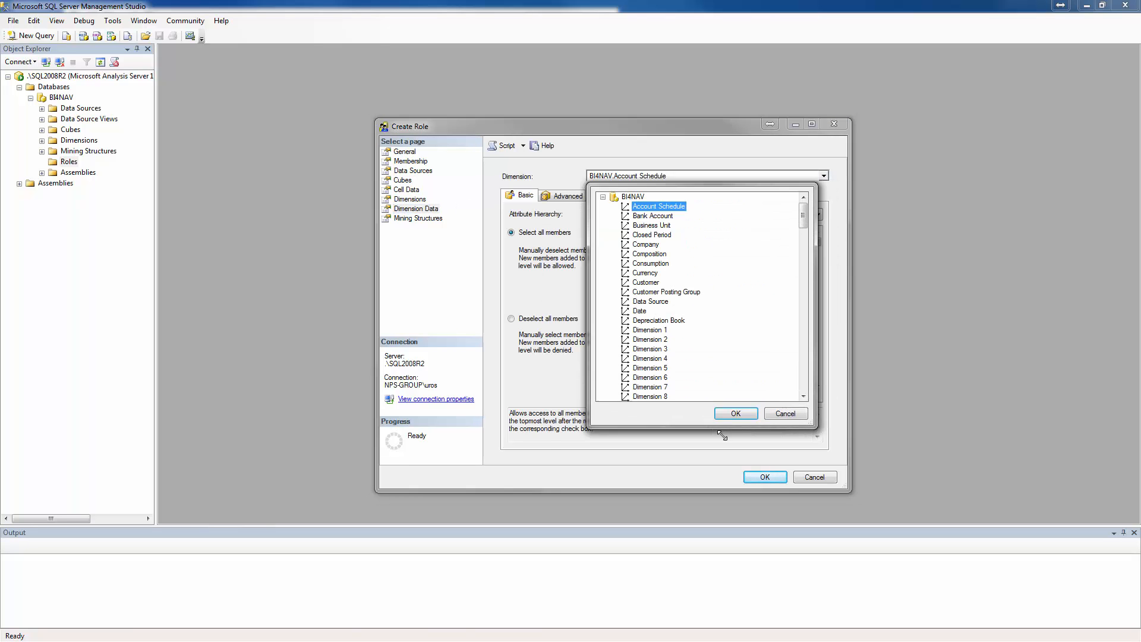
pyautogui.moveTo(722, 436); pyautogui.dragTo(706, 496)
pyautogui.moveTo(789, 231); pyautogui.dragTo(699, 228)
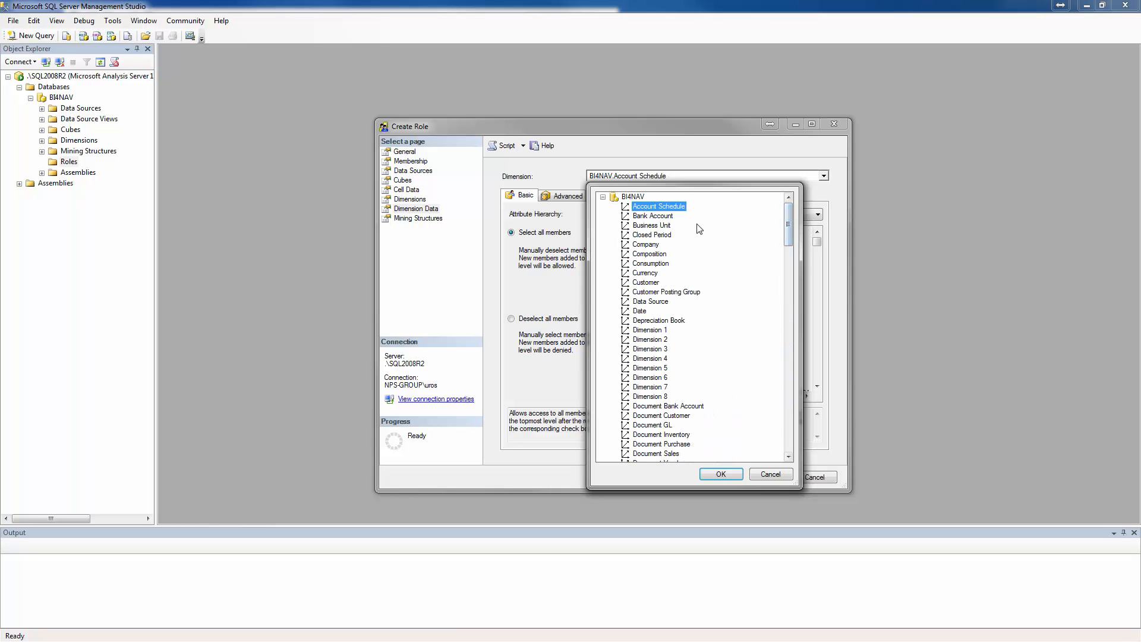
pyautogui.click(656, 248)
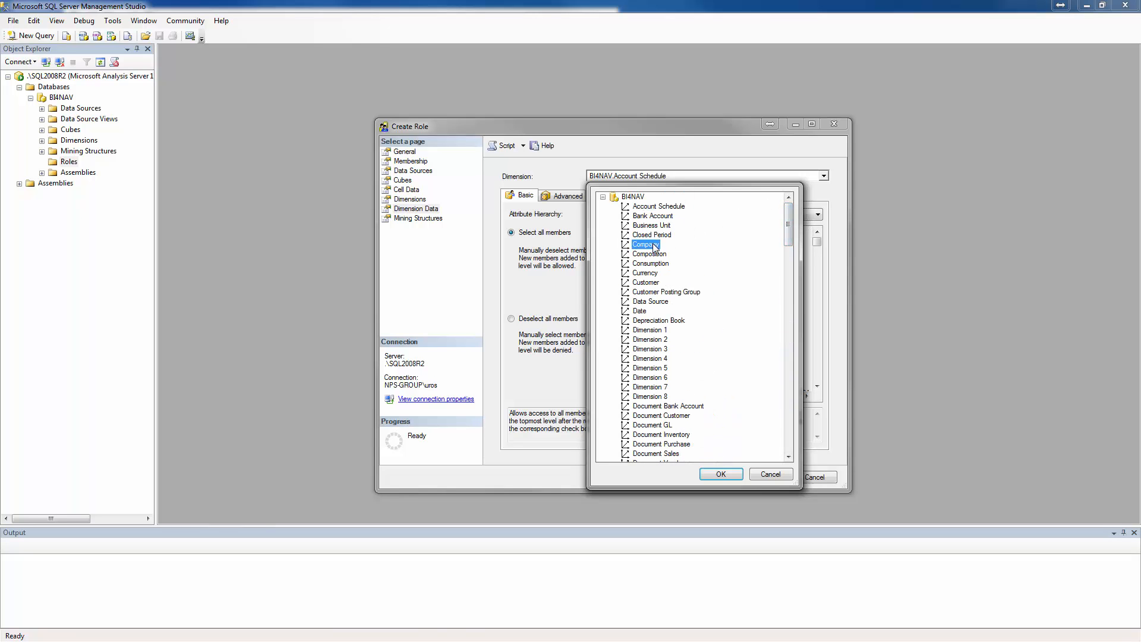
pyautogui.click(717, 474)
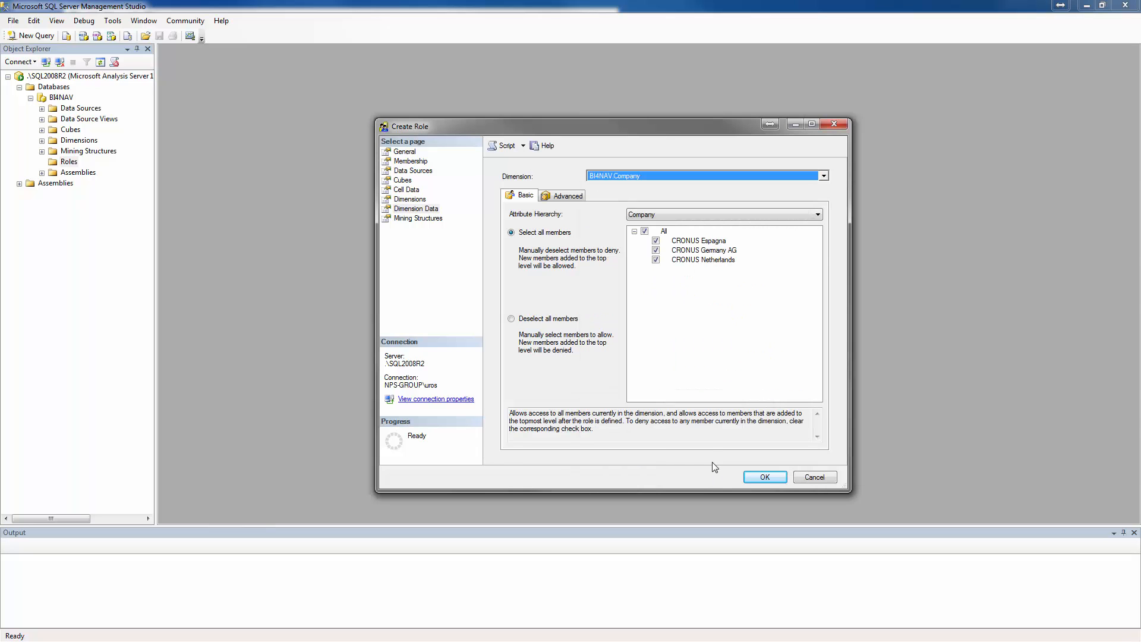
pyautogui.click(655, 251)
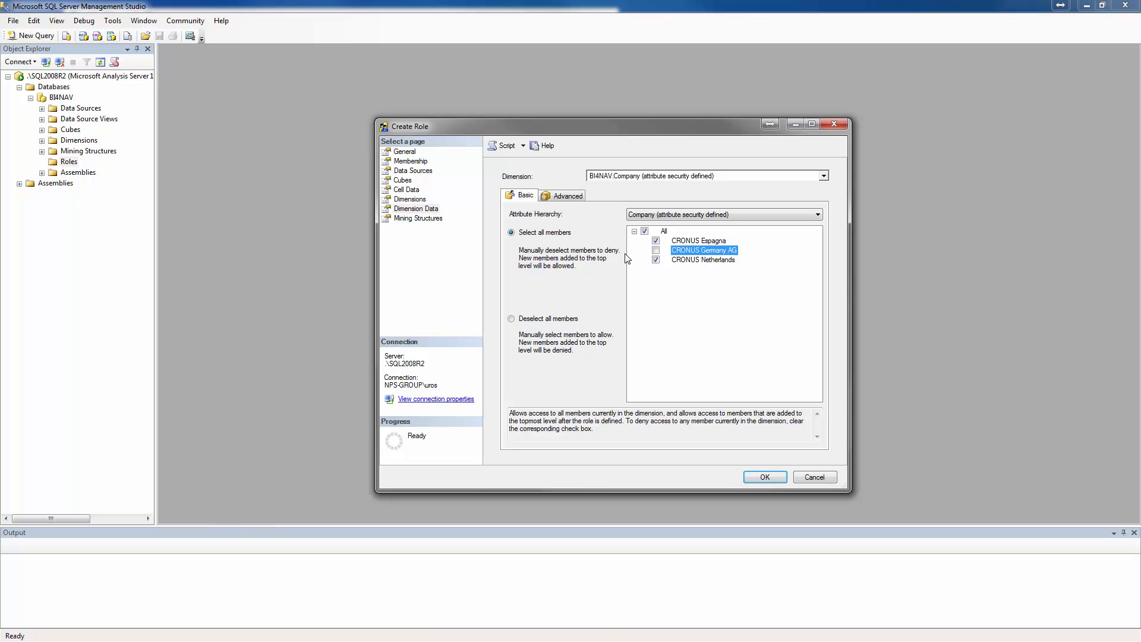
# Enable Visual Totals for the Company attribute and return to its basic member selection.
pyautogui.click(562, 196)
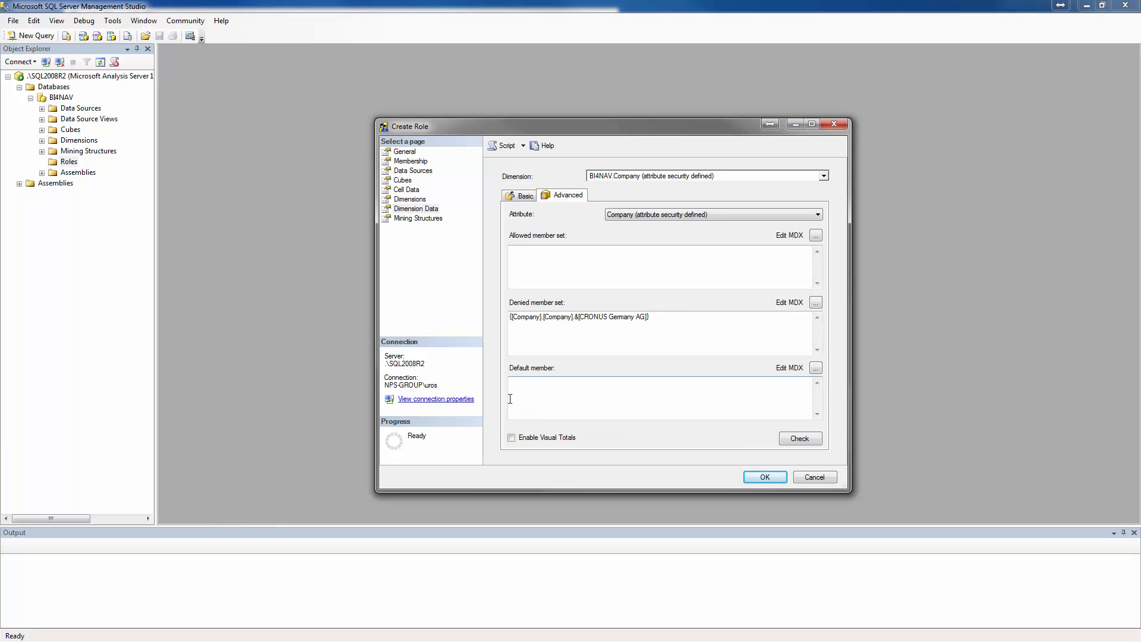
pyautogui.click(511, 439)
pyautogui.click(523, 196)
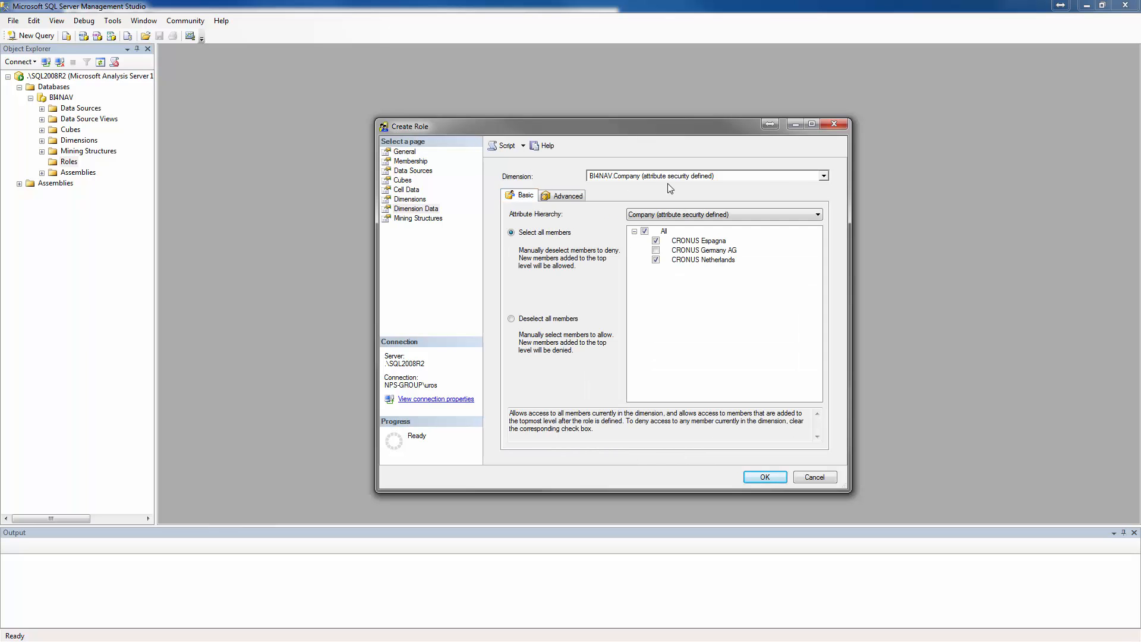
# In the Date dimension's Year attribute, deselect the members N/A, 2008, 2009, 2010, 2014 and 2015.
pyautogui.click(824, 176)
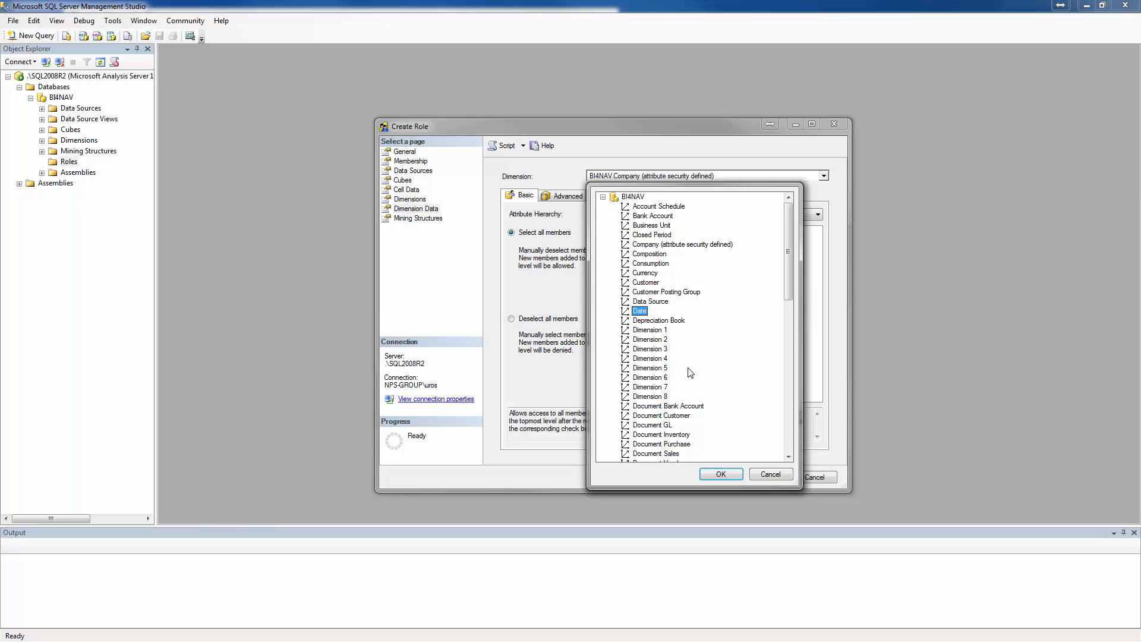
pyautogui.click(708, 476)
pyautogui.click(693, 212)
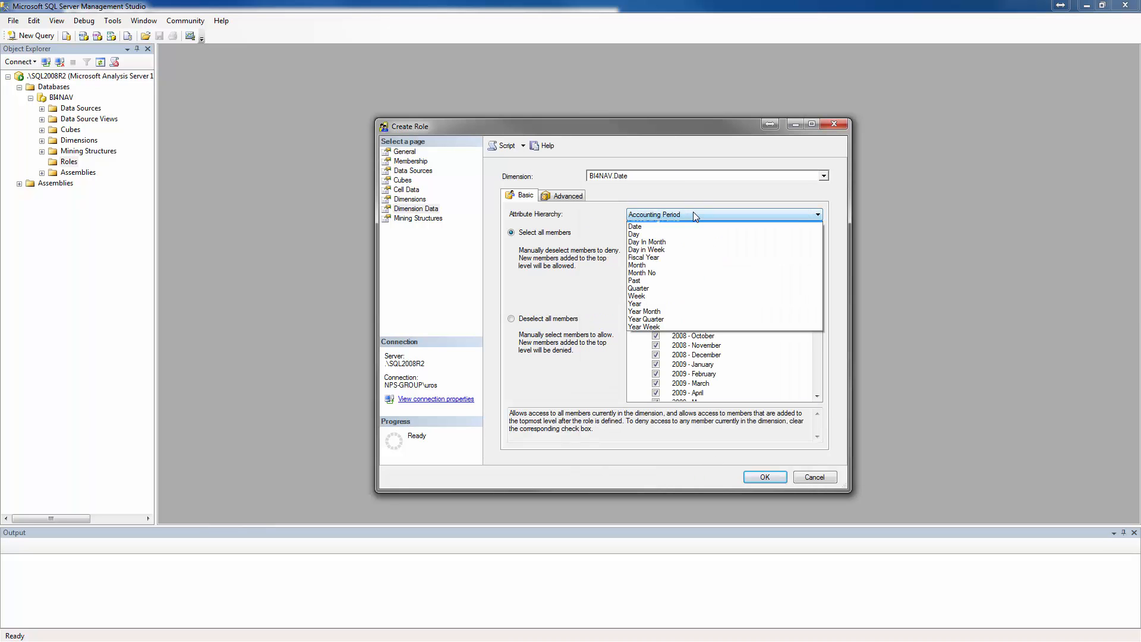
pyautogui.click(644, 312)
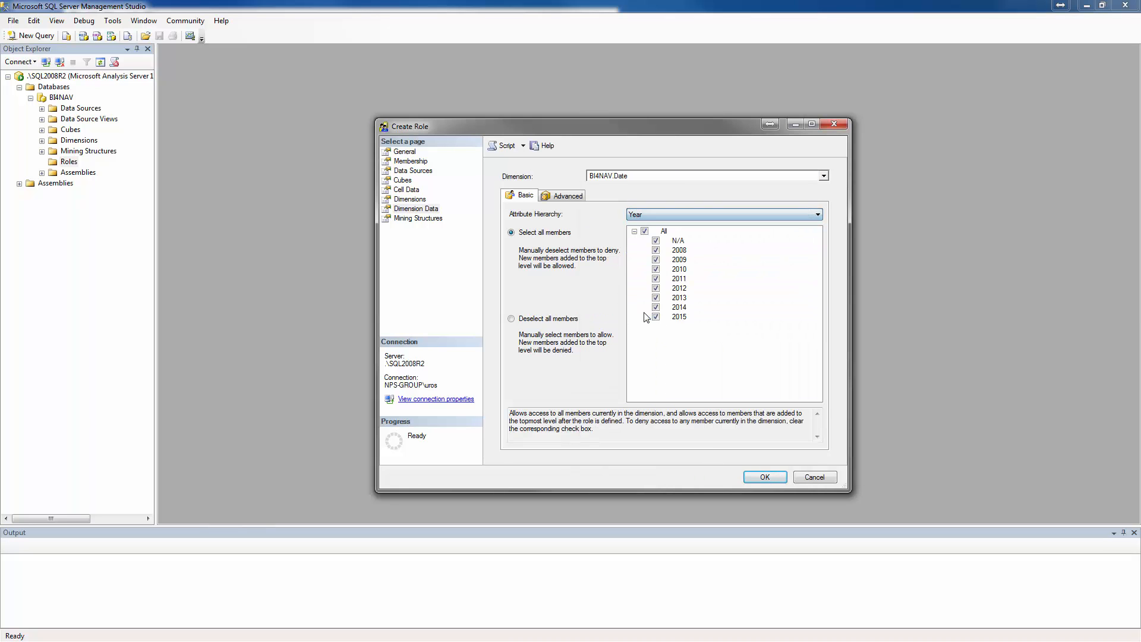
pyautogui.click(656, 241)
pyautogui.click(655, 250)
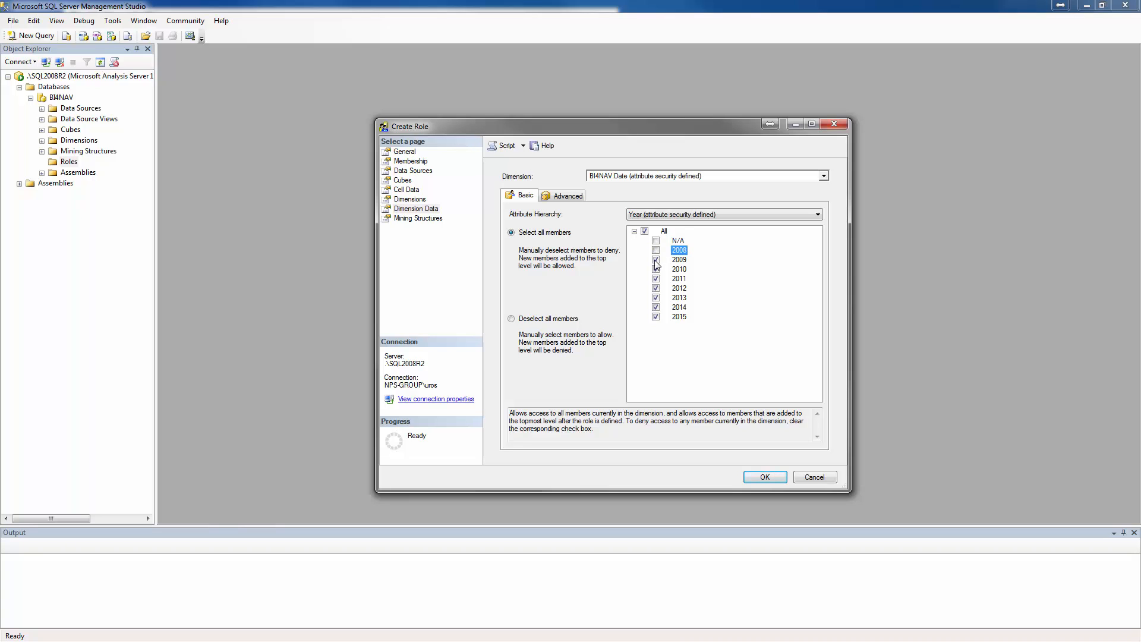
pyautogui.click(655, 259)
pyautogui.click(656, 269)
pyautogui.click(655, 308)
pyautogui.click(656, 317)
# Enable Visual Totals for the Year attribute and save the new role.
pyautogui.click(568, 196)
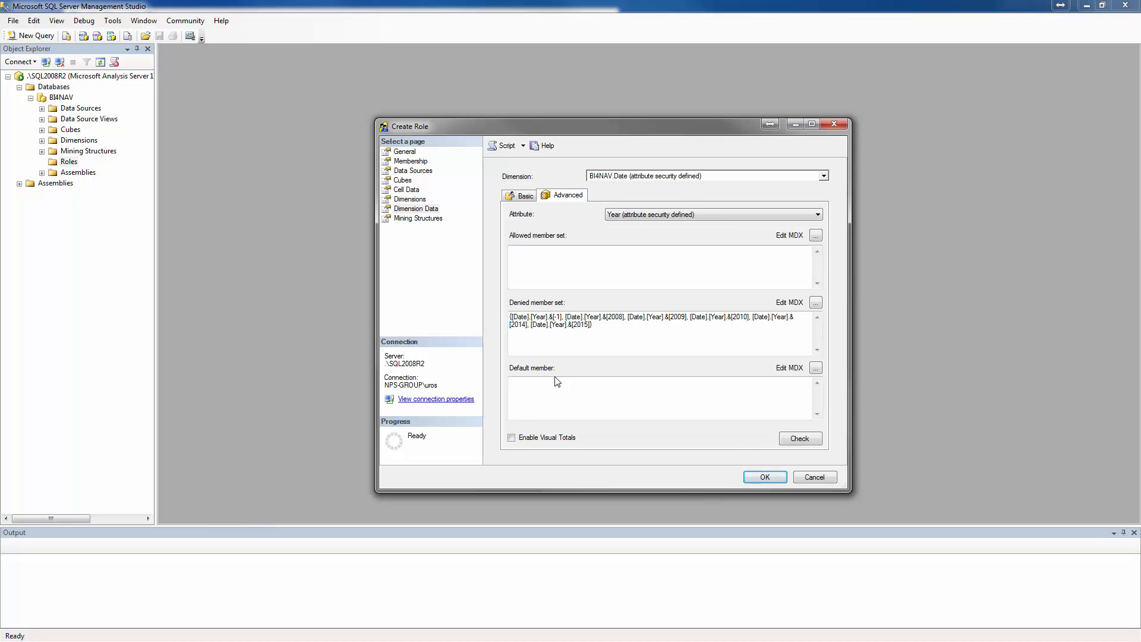
pyautogui.click(512, 438)
pyautogui.click(525, 197)
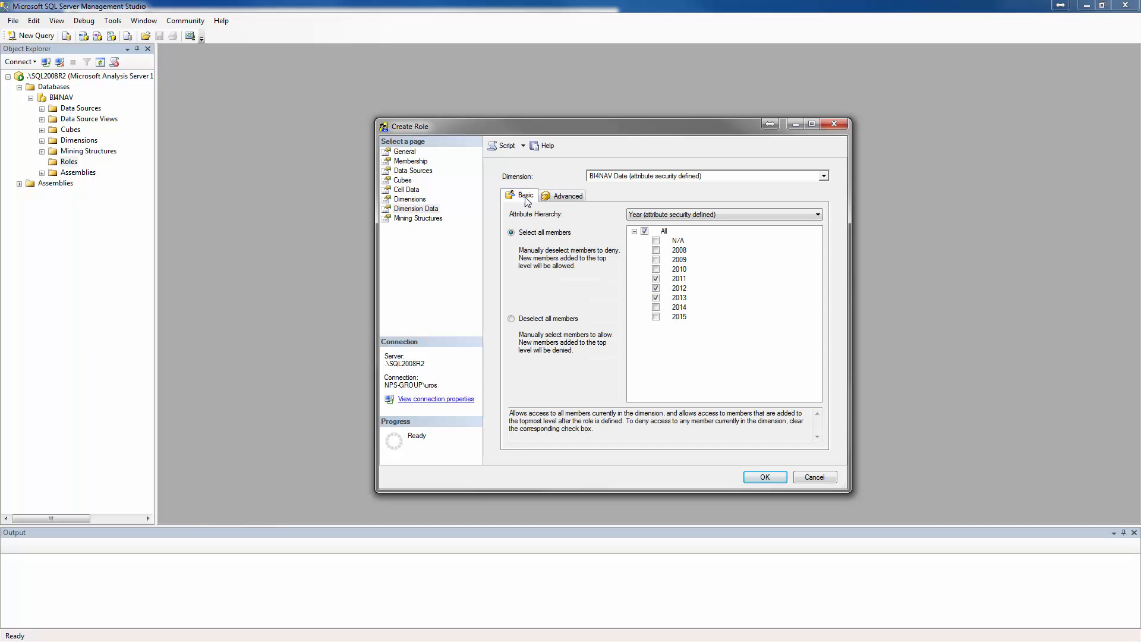
pyautogui.click(754, 476)
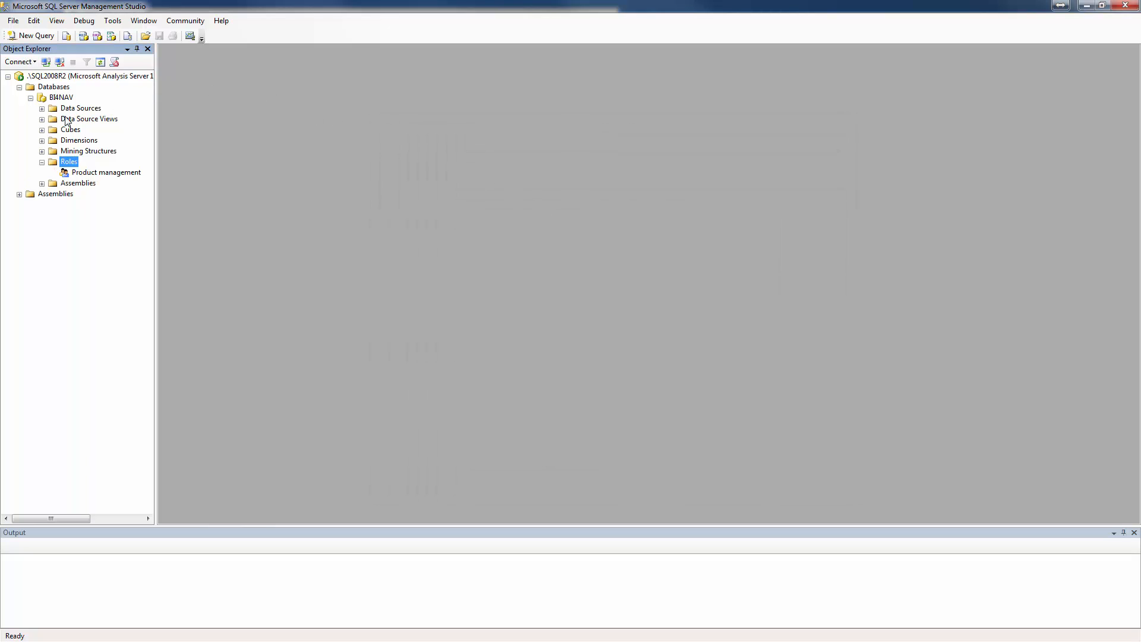
# Open the Sales Analysis cube of the BI4NAV database for browsing.
pyautogui.click(41, 131)
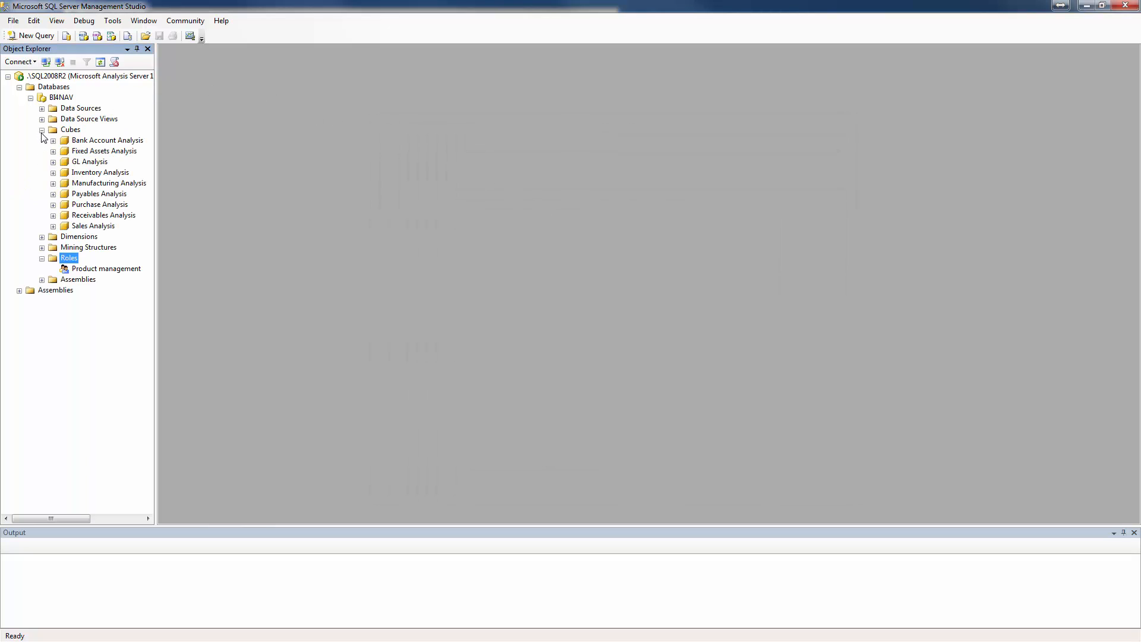
pyautogui.rightClick(77, 227)
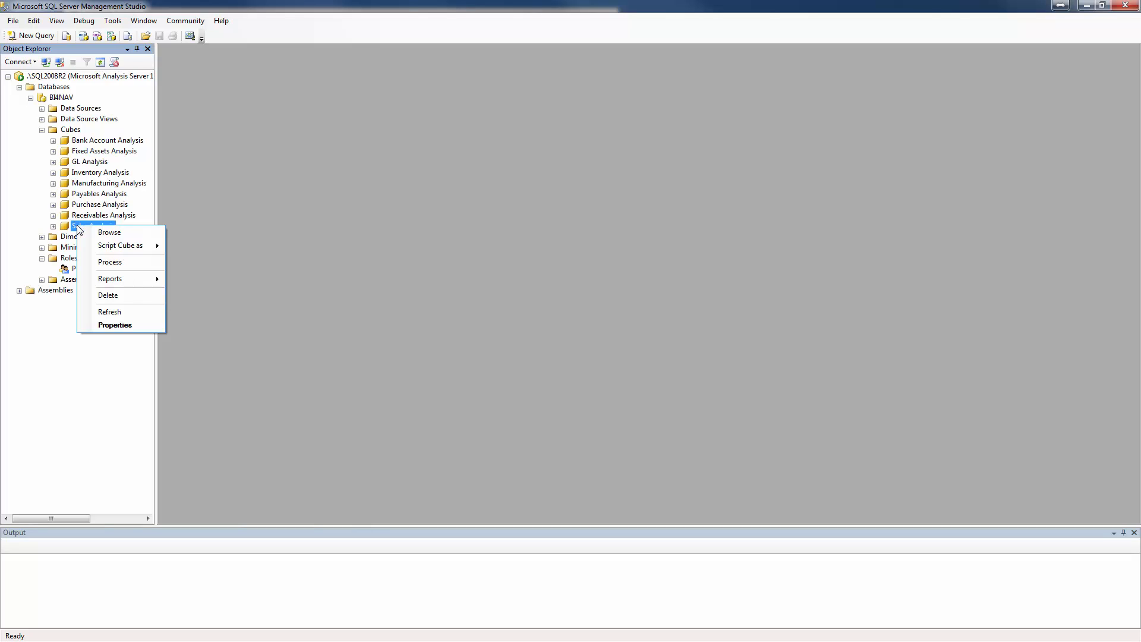
pyautogui.click(98, 235)
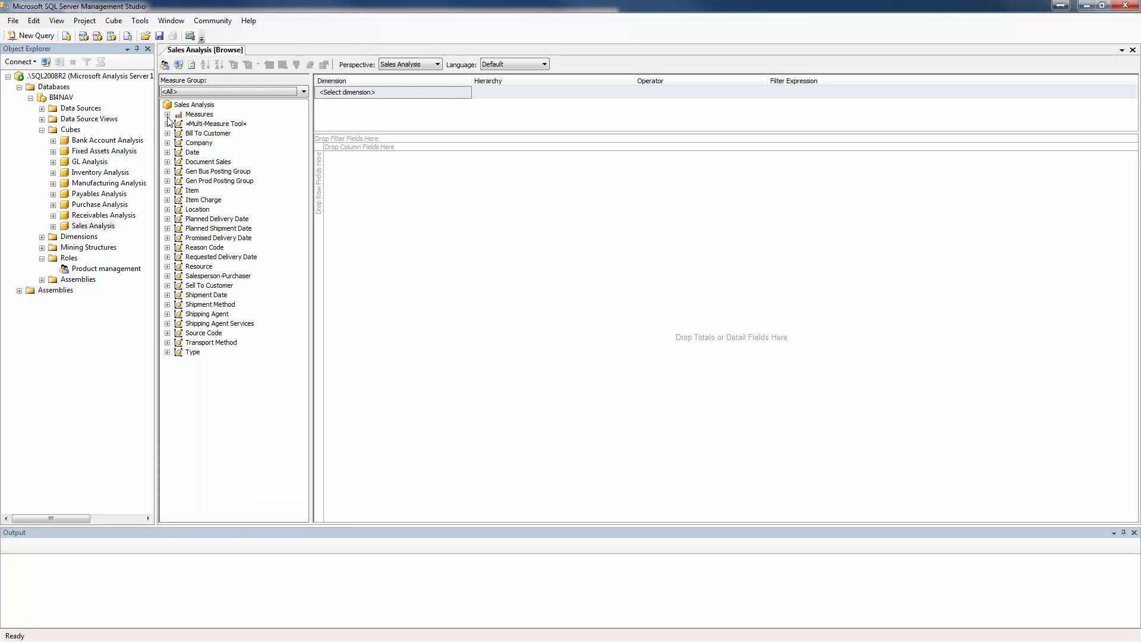
# Add the Net Sales measure from Sales Values to the data area of the cube browser.
pyautogui.click(167, 114)
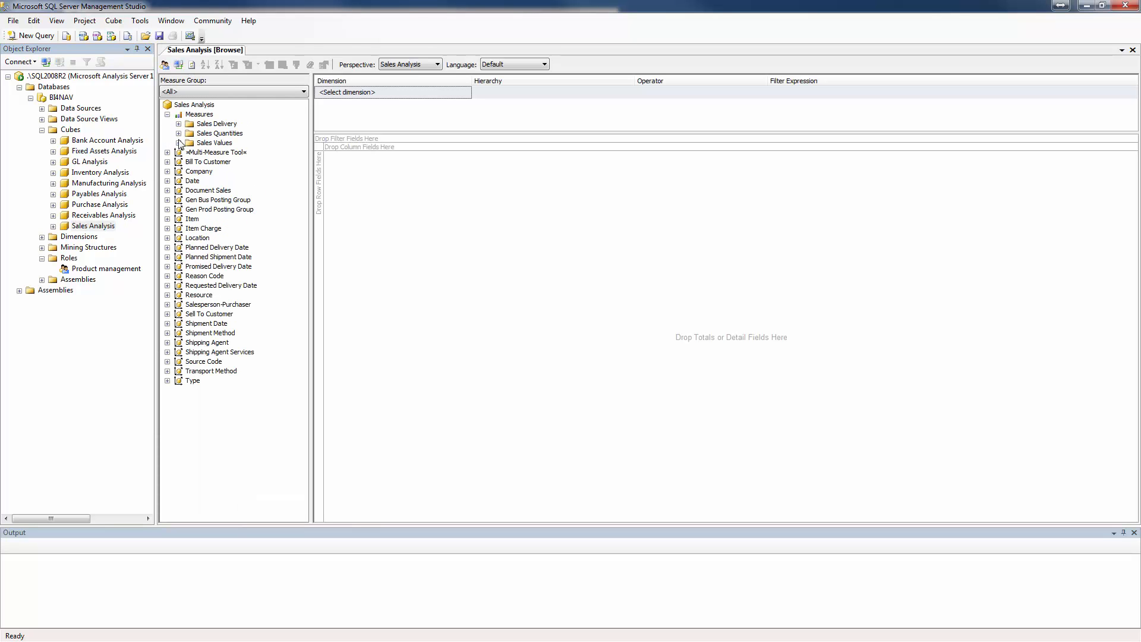
pyautogui.click(178, 142)
pyautogui.moveTo(215, 307); pyautogui.dragTo(378, 224)
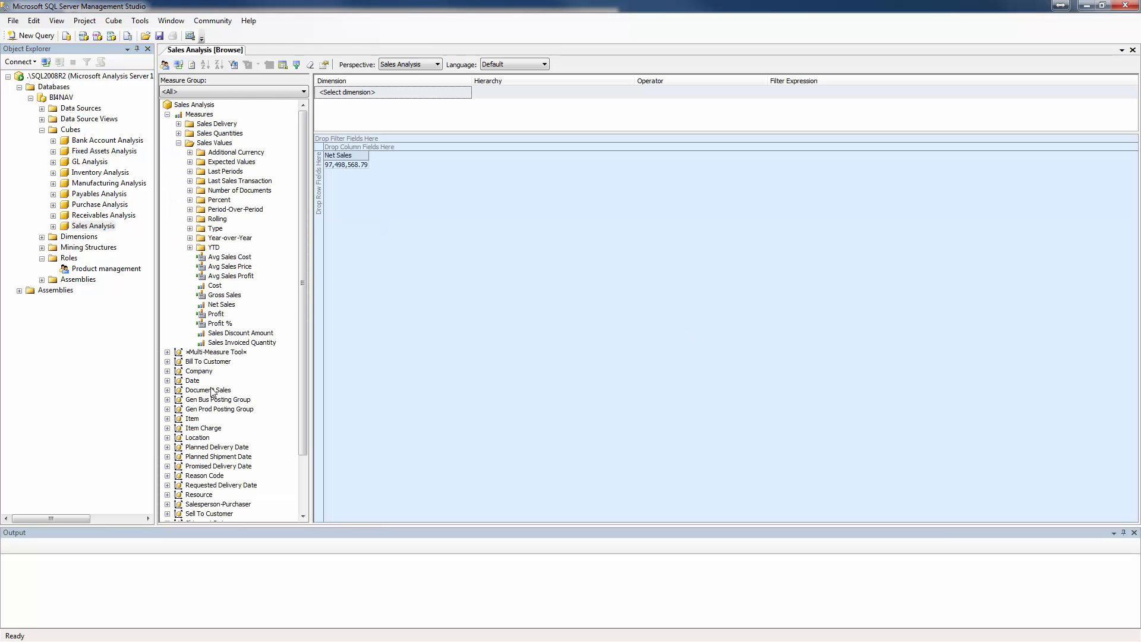
# Break down Net Sales with Date.Year as rows and Company as columns.
pyautogui.click(167, 380)
pyautogui.moveTo(219, 475); pyautogui.dragTo(318, 217)
pyautogui.click(167, 370)
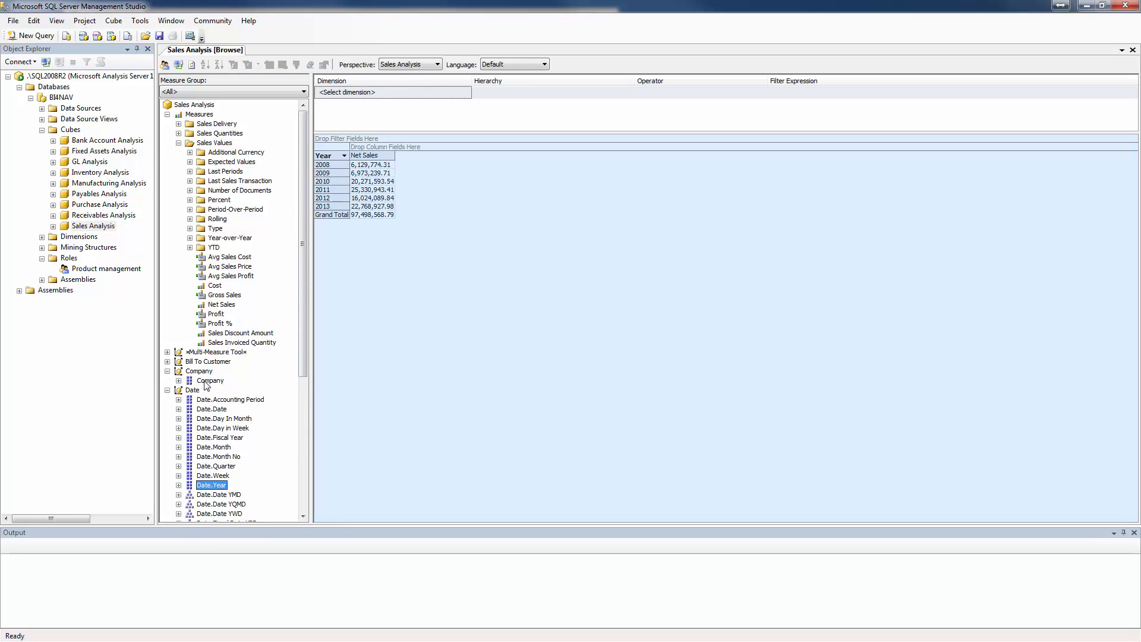
pyautogui.moveTo(210, 380); pyautogui.dragTo(391, 153)
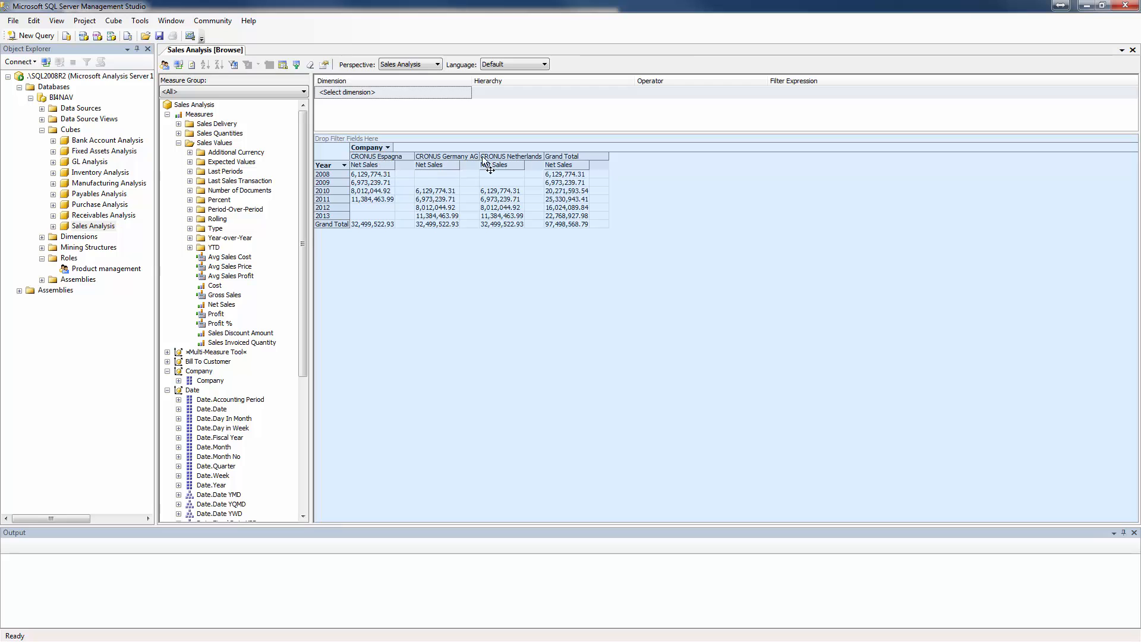
# Change the Sales Analysis browser's security context to the Product management role.
pyautogui.click(165, 65)
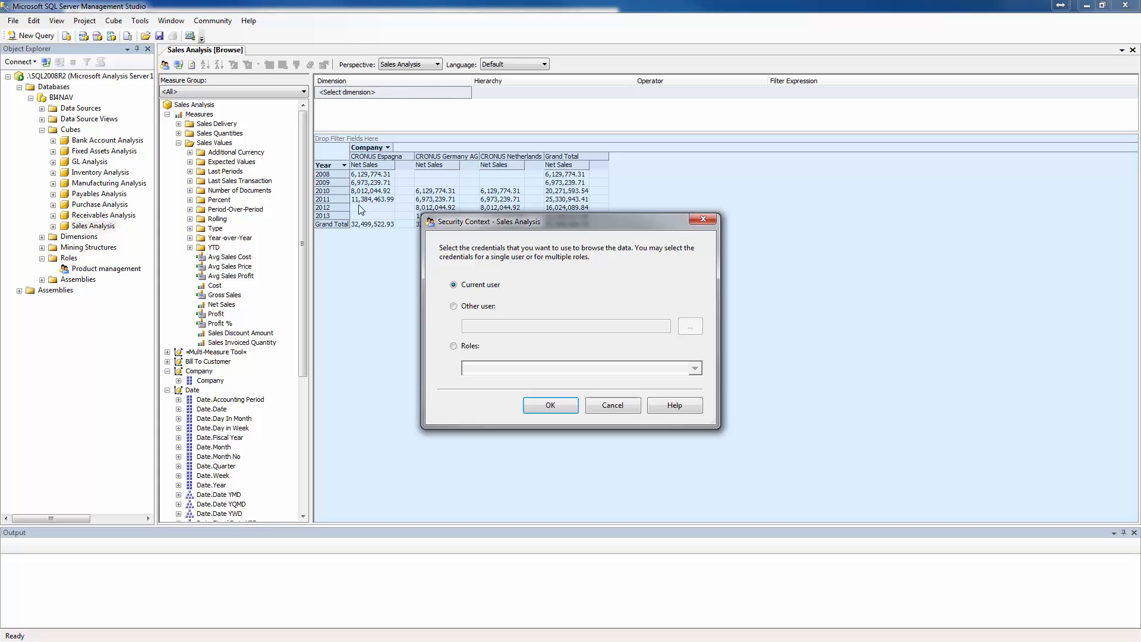
pyautogui.click(457, 347)
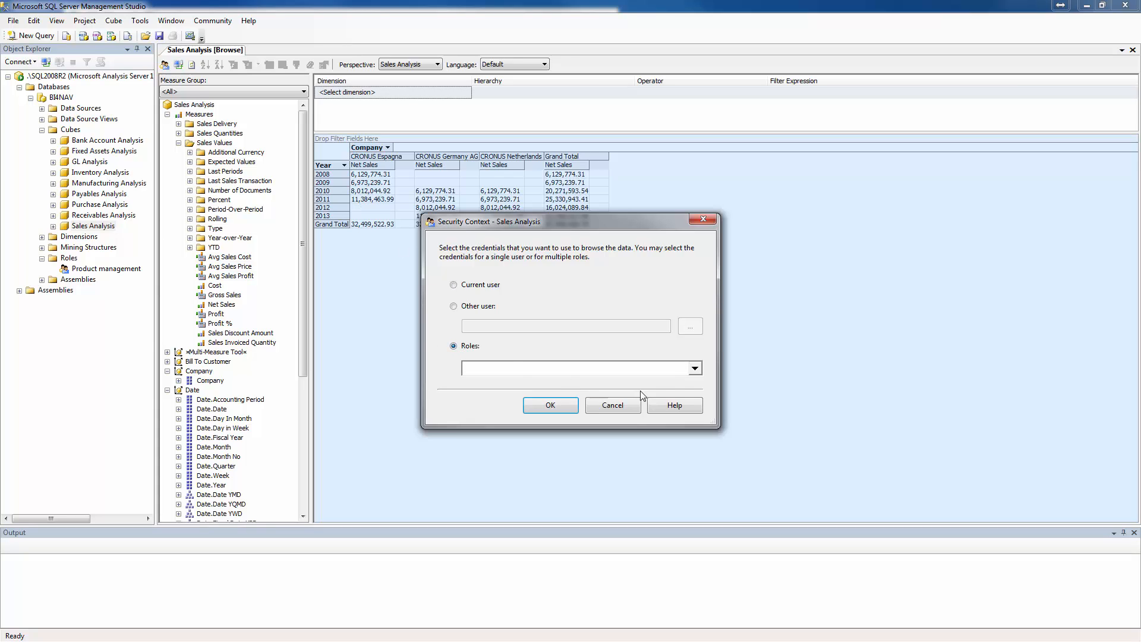
pyautogui.click(694, 369)
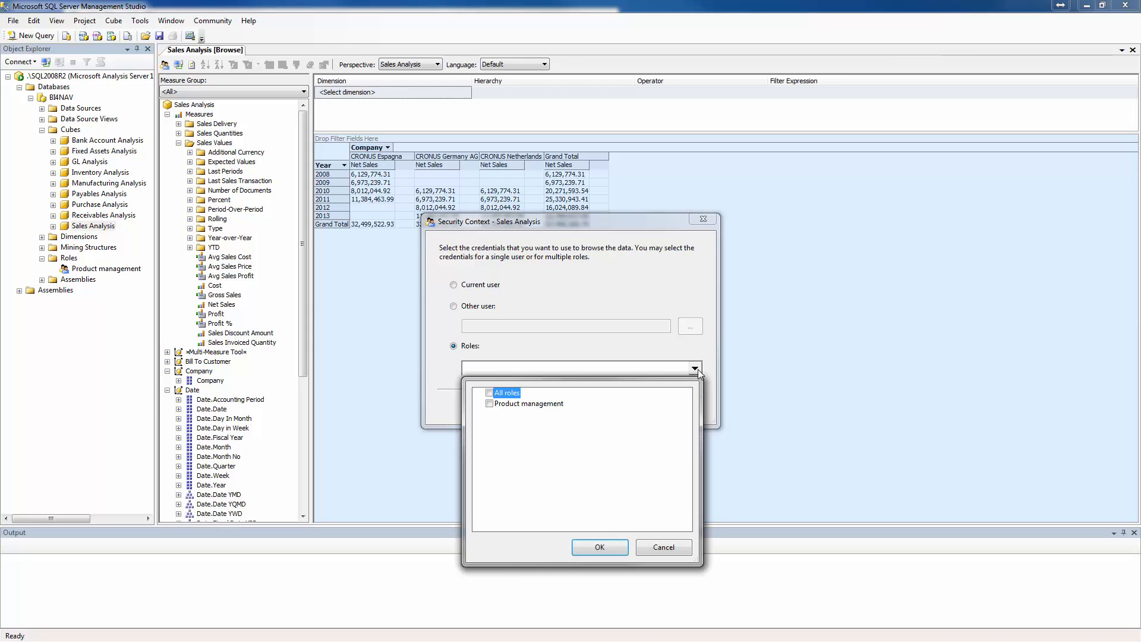
pyautogui.click(493, 406)
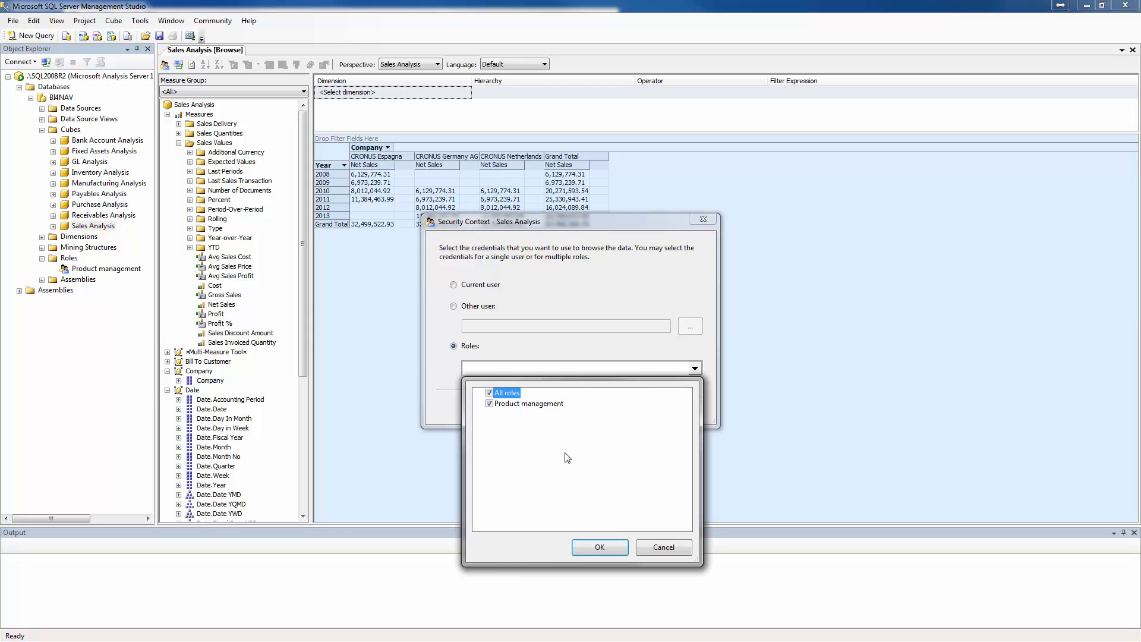
pyautogui.click(606, 545)
pyautogui.click(555, 405)
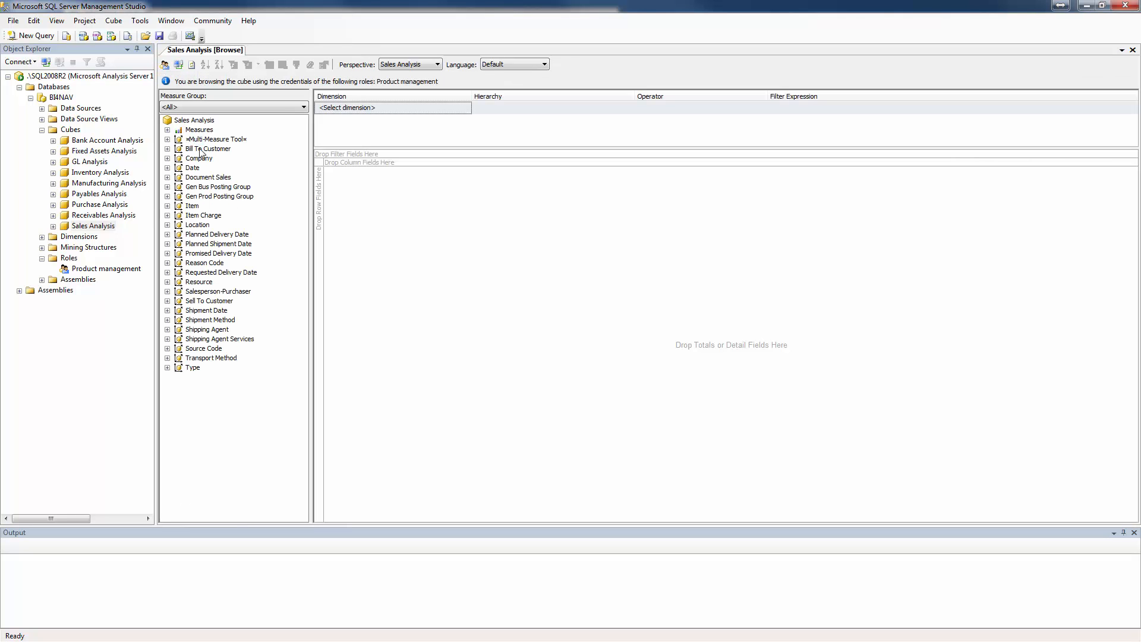
# Add the Net Sales measure from Sales Values to the data area while browsing as the Product management role.
pyautogui.click(167, 129)
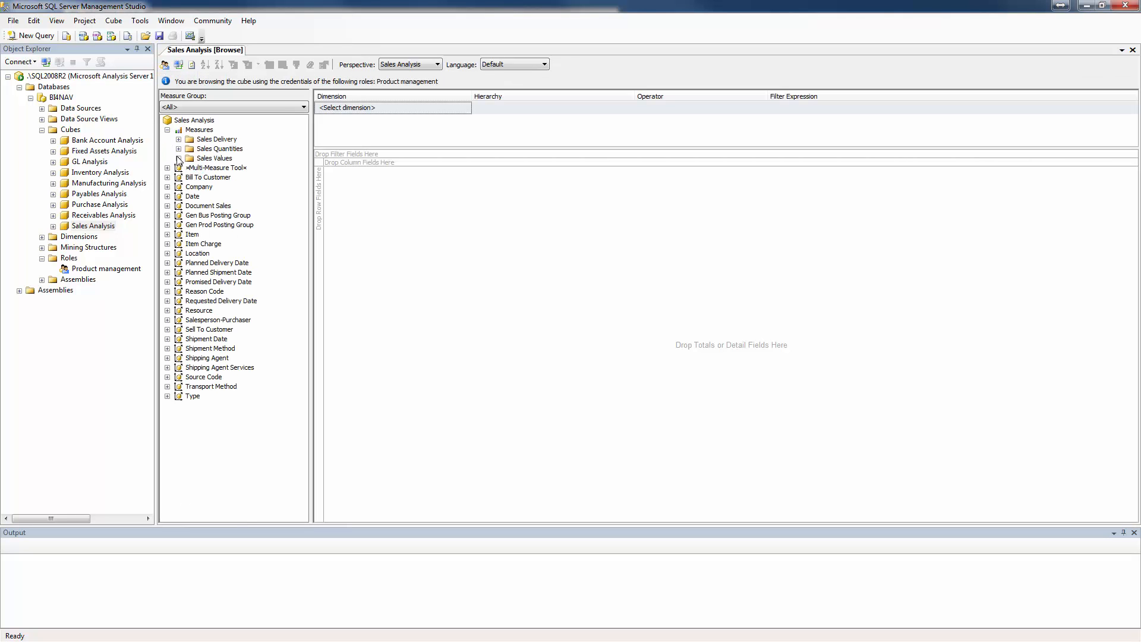
pyautogui.click(178, 158)
pyautogui.moveTo(219, 321); pyautogui.dragTo(368, 264)
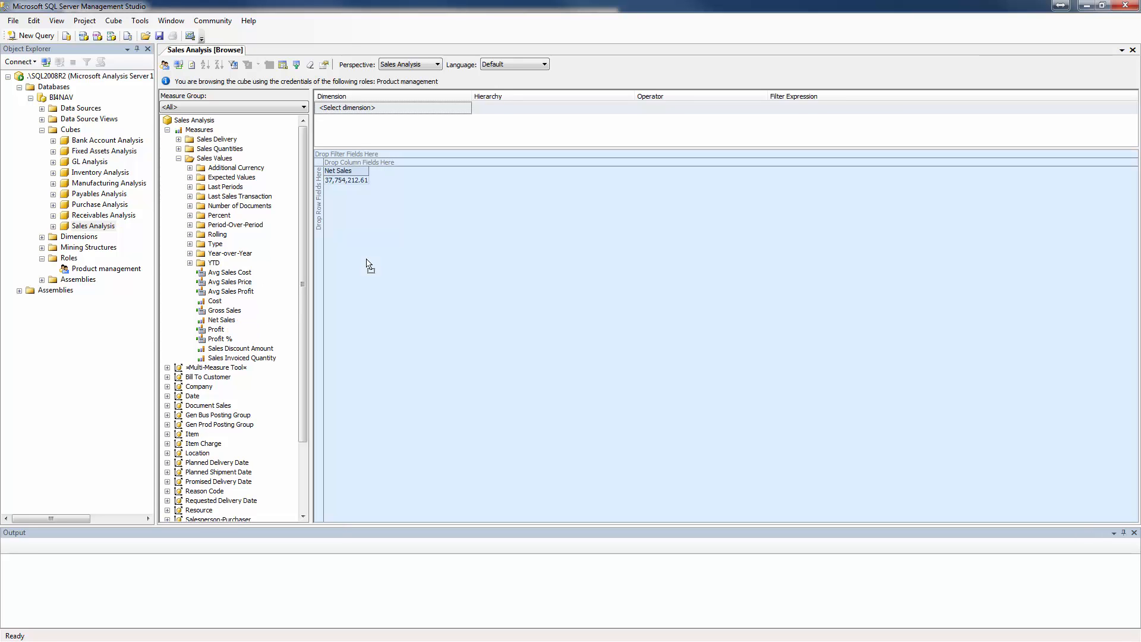
# Break down Net Sales with Date.Year as rows and Company as columns, and close the cube browser after checking the totals.
pyautogui.click(167, 395)
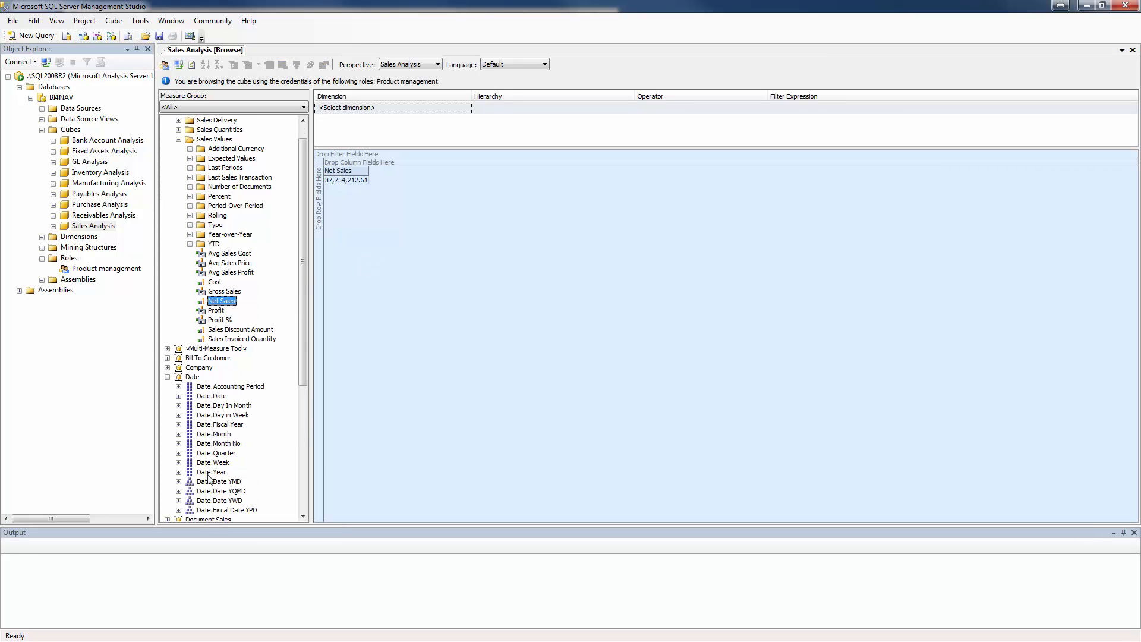
pyautogui.moveTo(209, 472); pyautogui.dragTo(319, 210)
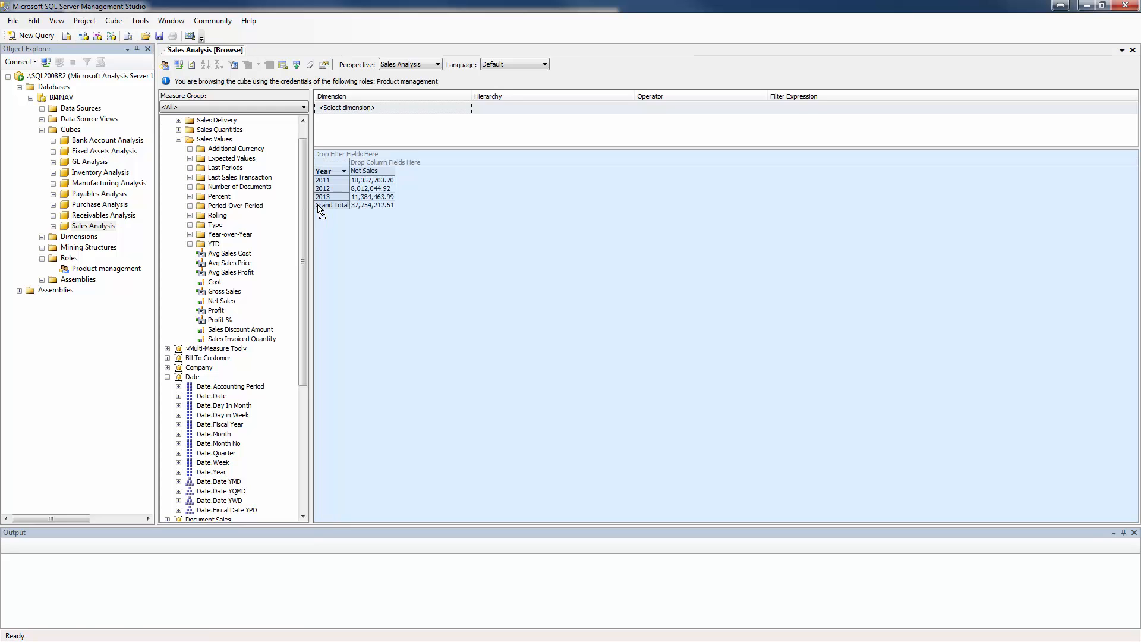
pyautogui.click(167, 367)
pyautogui.moveTo(205, 378); pyautogui.dragTo(381, 167)
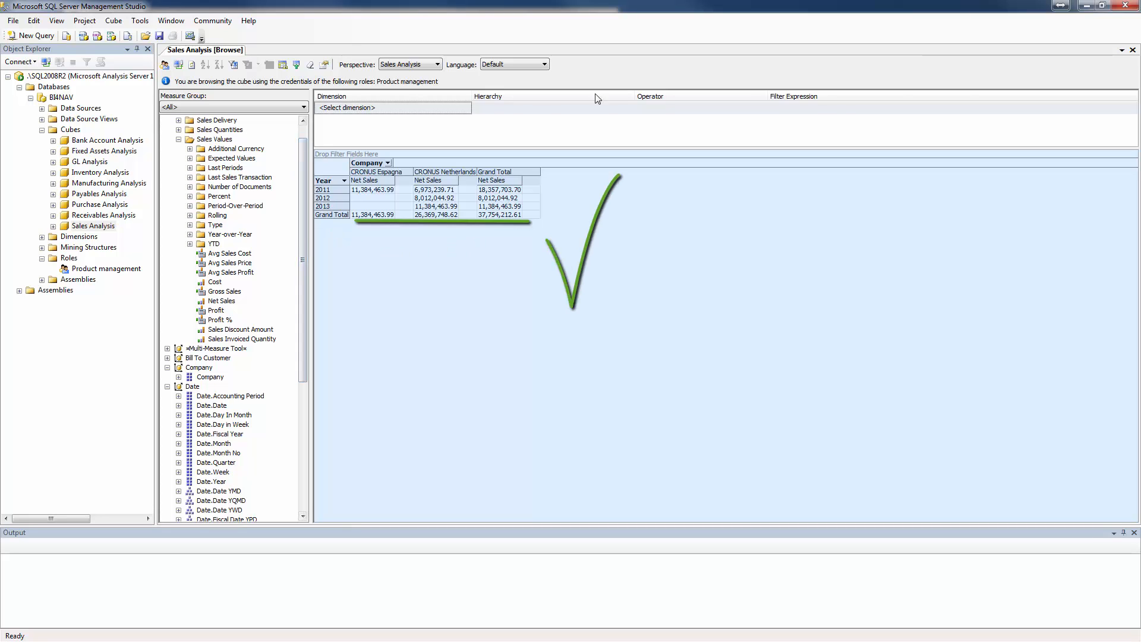
pyautogui.click(1133, 50)
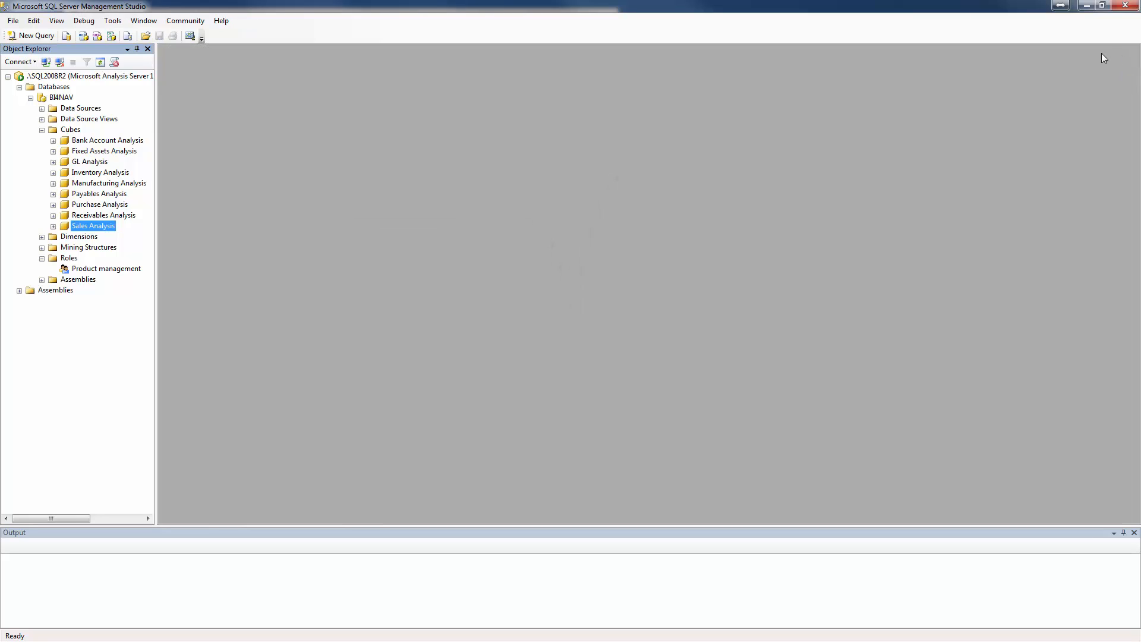
# Edit the Product management role's dimension data to disable Visual Totals for the Company attribute.
pyautogui.rightClick(68, 272)
pyautogui.click(122, 383)
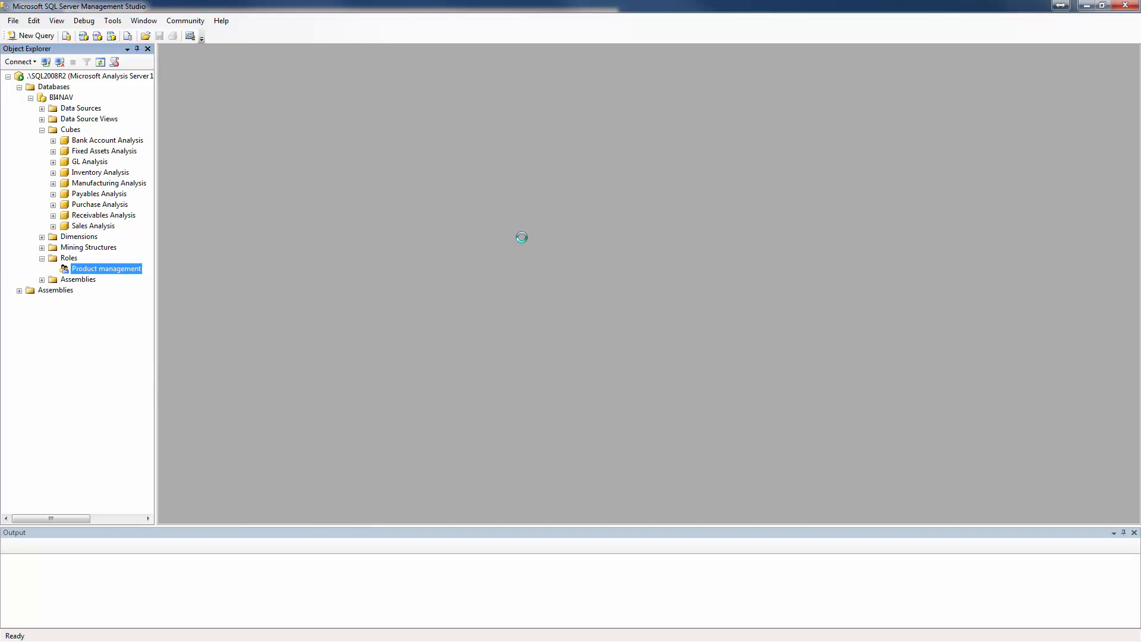
pyautogui.click(426, 210)
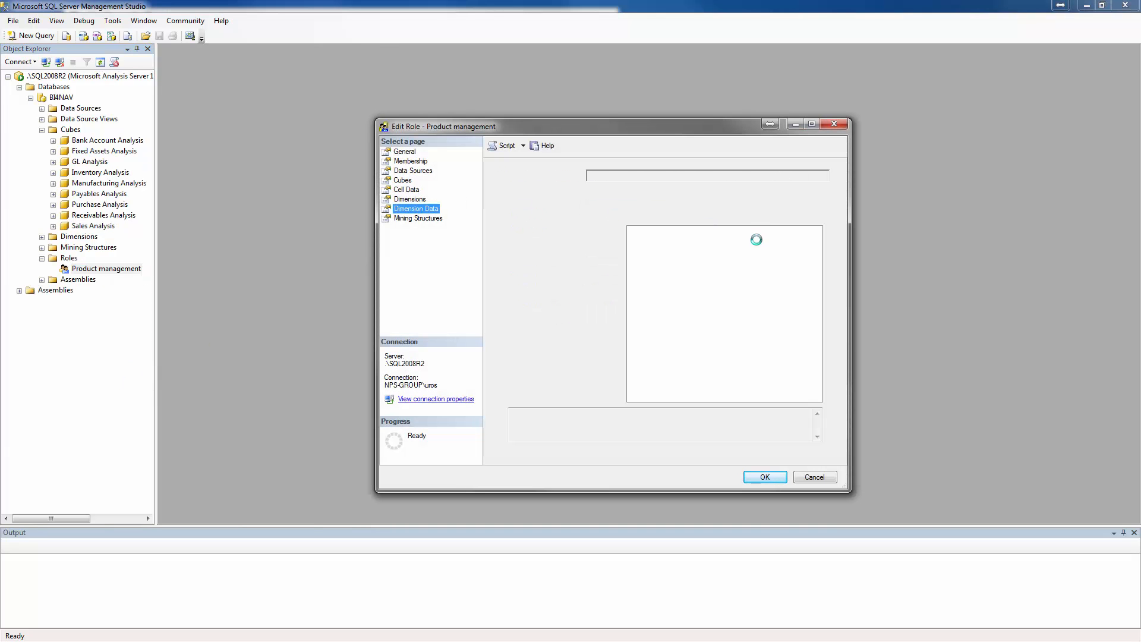
pyautogui.click(825, 177)
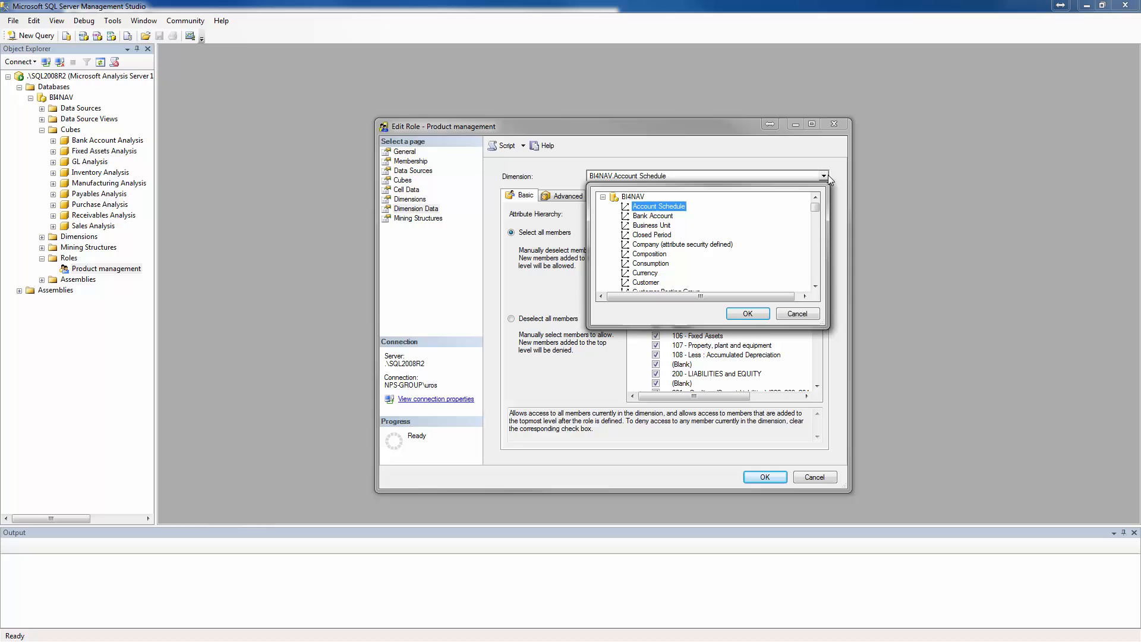
pyautogui.click(684, 247)
pyautogui.click(562, 195)
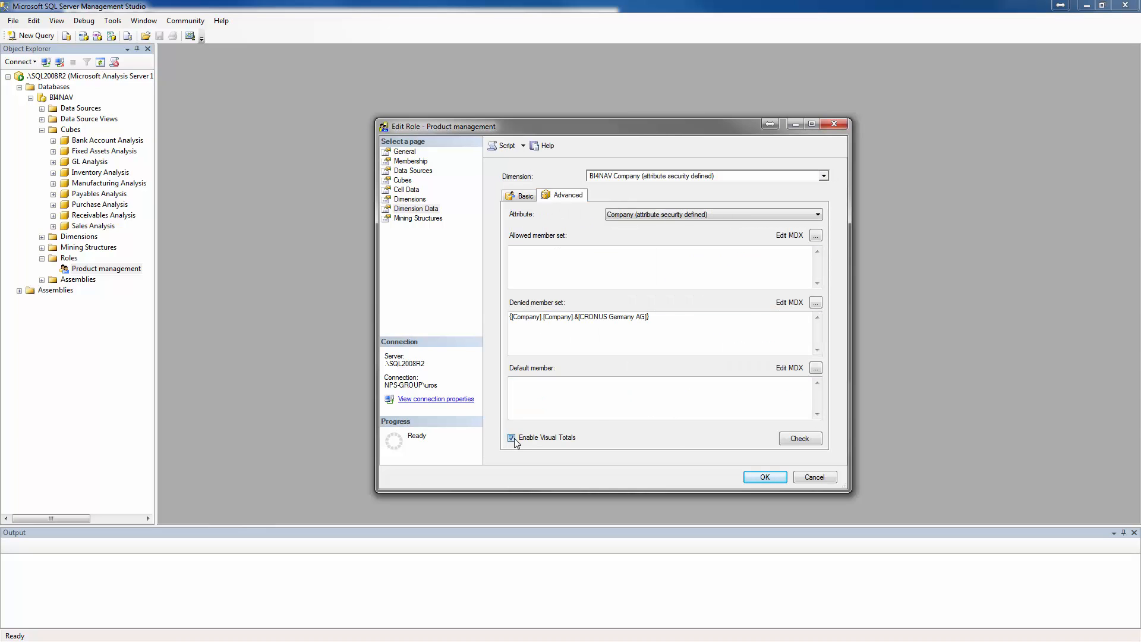
# Disable Visual Totals for the Year attribute of the BI4NAV Date dimension and save the role.
pyautogui.click(611, 179)
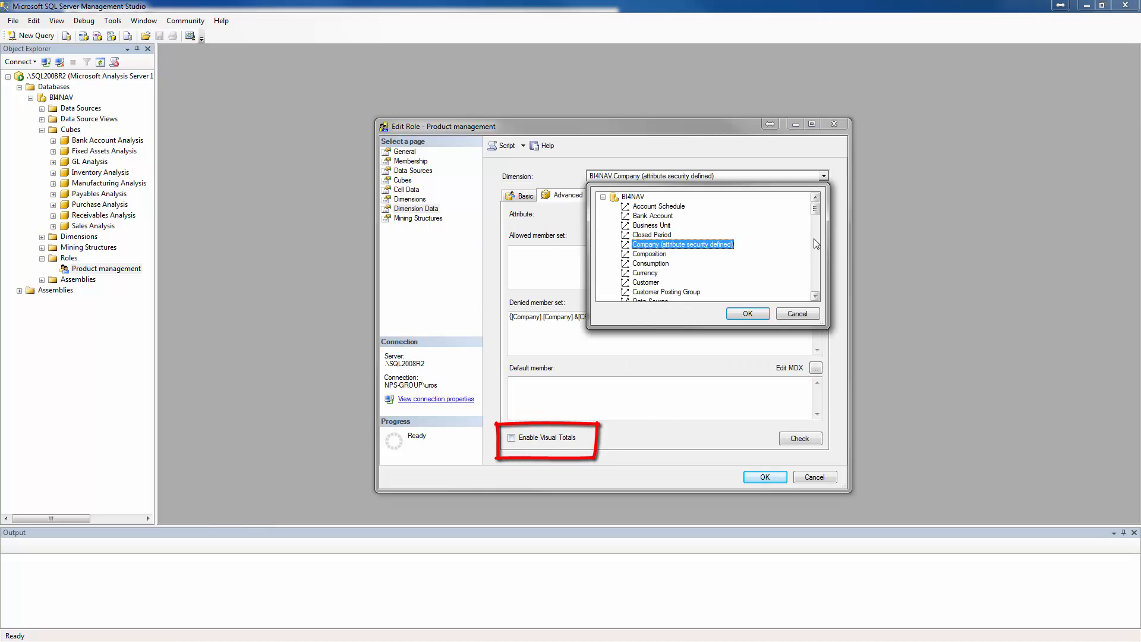
pyautogui.scroll(-3, 713, 261)
pyautogui.click(701, 218)
pyautogui.click(747, 313)
pyautogui.click(673, 211)
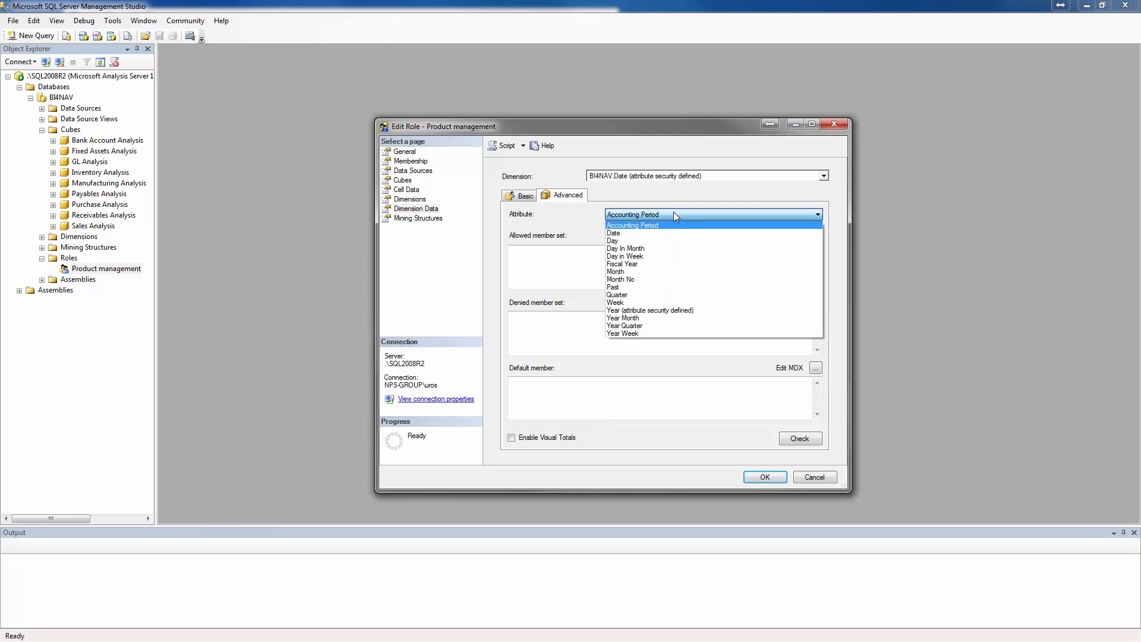
pyautogui.click(640, 314)
pyautogui.click(512, 438)
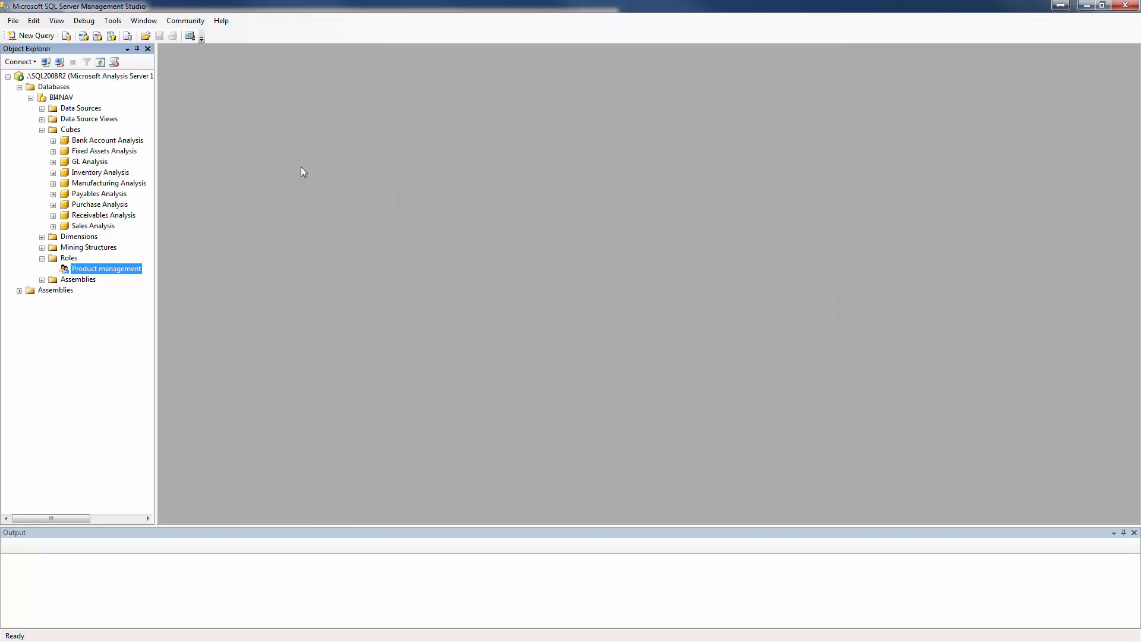
# Reopen the Sales Analysis cube for browsing with the credentials of the Product management role.
pyautogui.rightClick(89, 226)
pyautogui.click(95, 234)
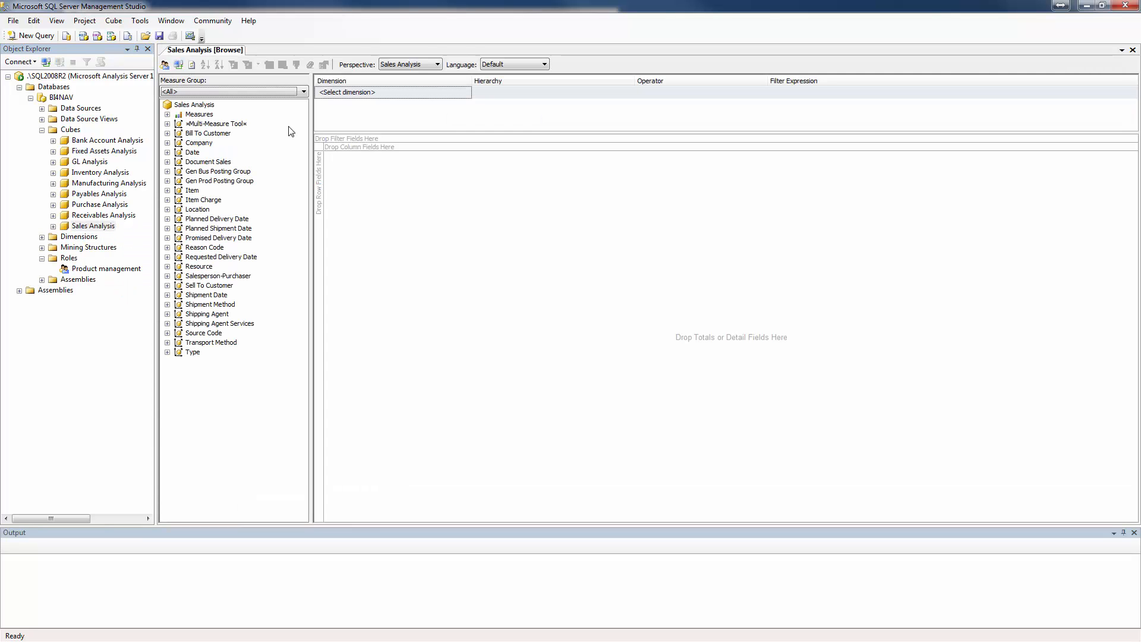
pyautogui.click(165, 64)
pyautogui.click(469, 347)
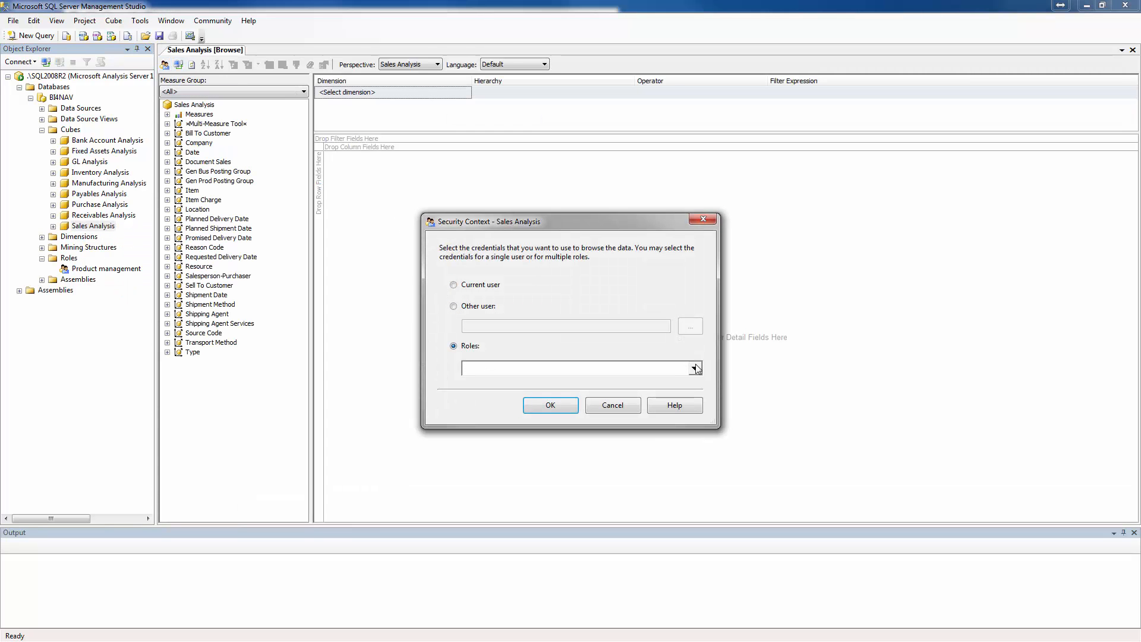
pyautogui.click(694, 368)
pyautogui.click(497, 405)
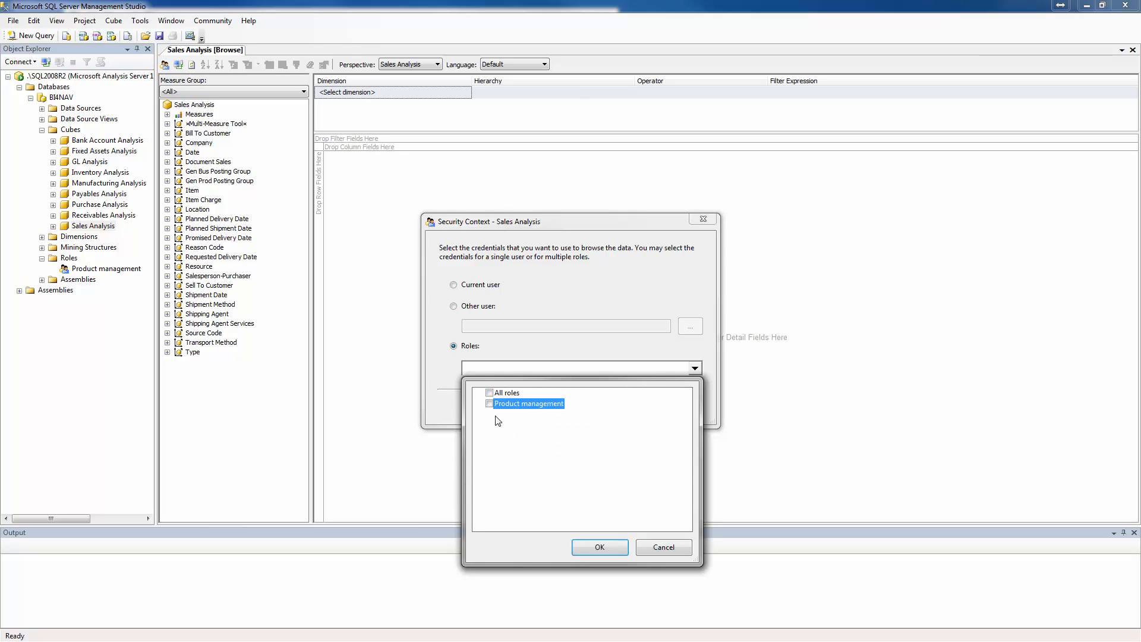
pyautogui.click(582, 548)
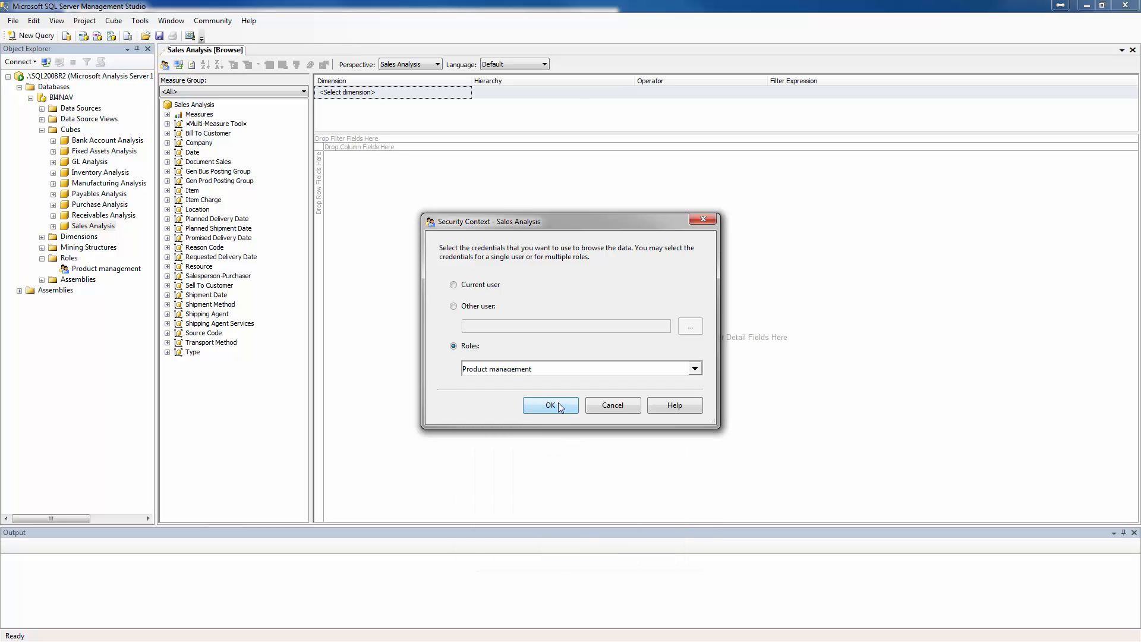
pyautogui.press('Return')
# Add the Net Sales measure from Sales Values to the data area of the reopened cube browser.
pyautogui.click(168, 129)
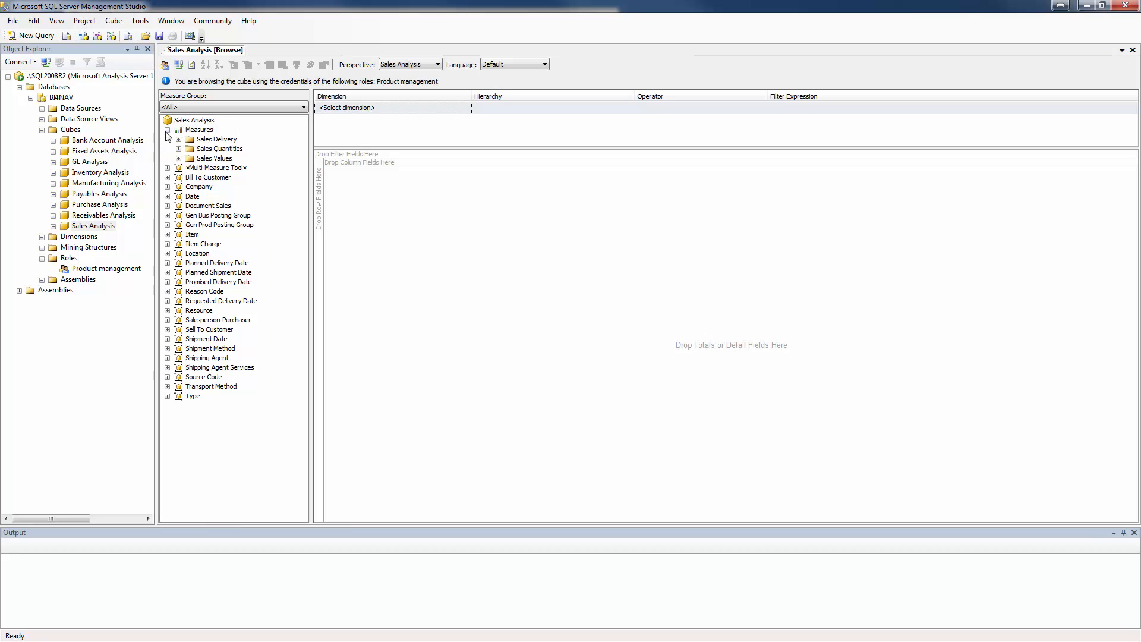
pyautogui.click(178, 159)
pyautogui.moveTo(221, 320); pyautogui.dragTo(383, 267)
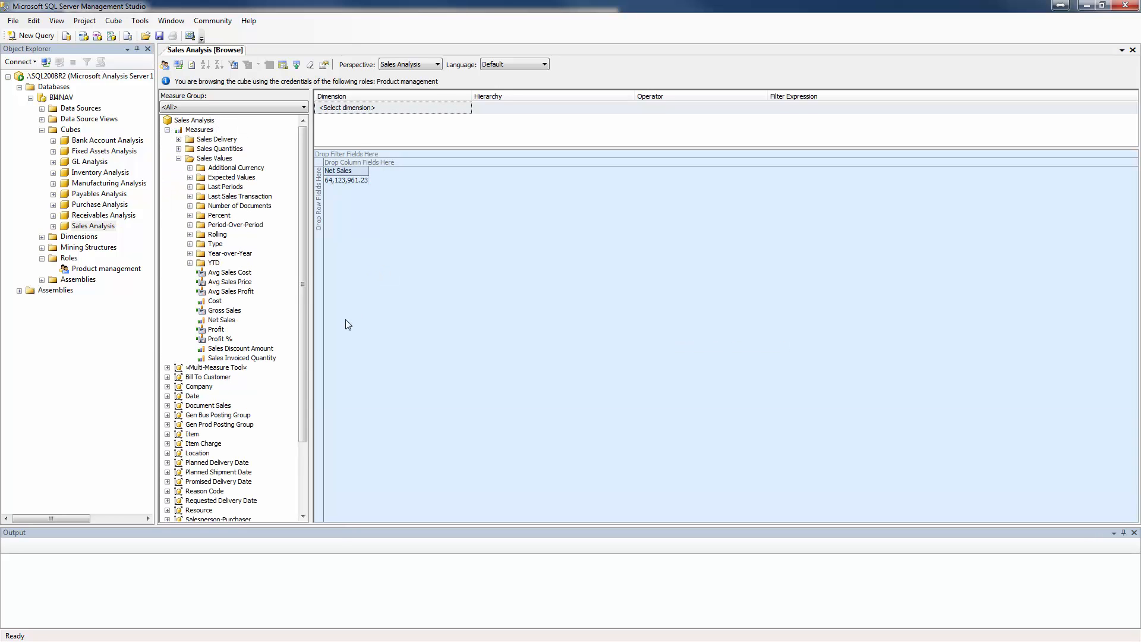
# Break down Net Sales with Date.Year as rows and Company as columns to check the totals without Visual Totals.
pyautogui.click(167, 396)
pyautogui.moveTo(212, 472); pyautogui.dragTo(322, 240)
pyautogui.click(167, 367)
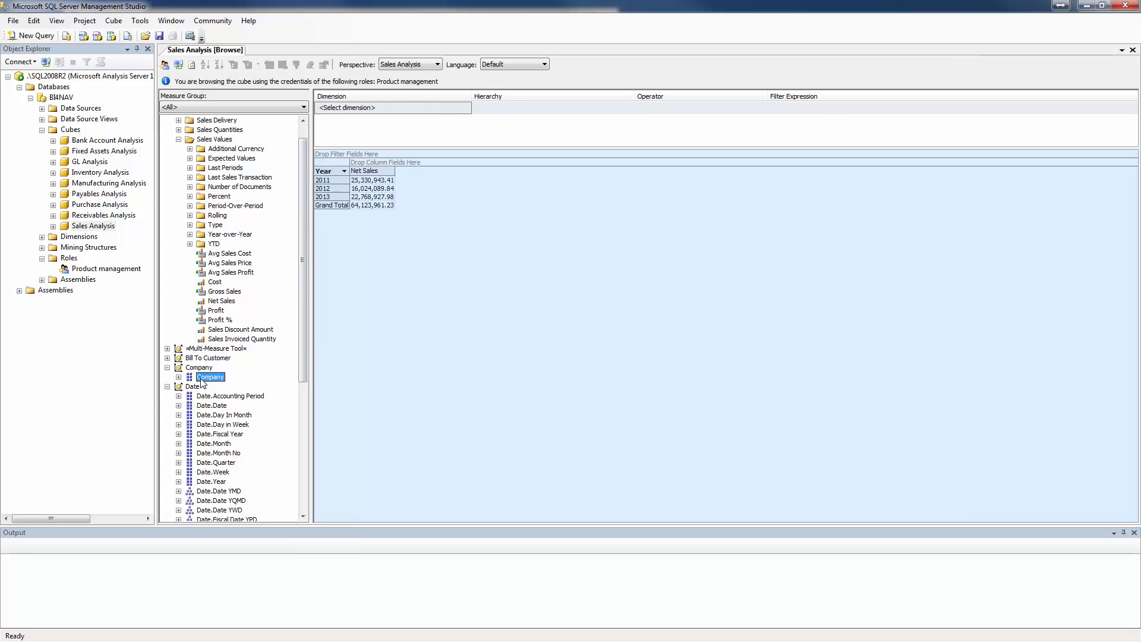
pyautogui.moveTo(199, 377)
pyautogui.mouseDown()
pyautogui.moveTo(371, 164)
pyautogui.moveTo(383, 170)
pyautogui.mouseUp()
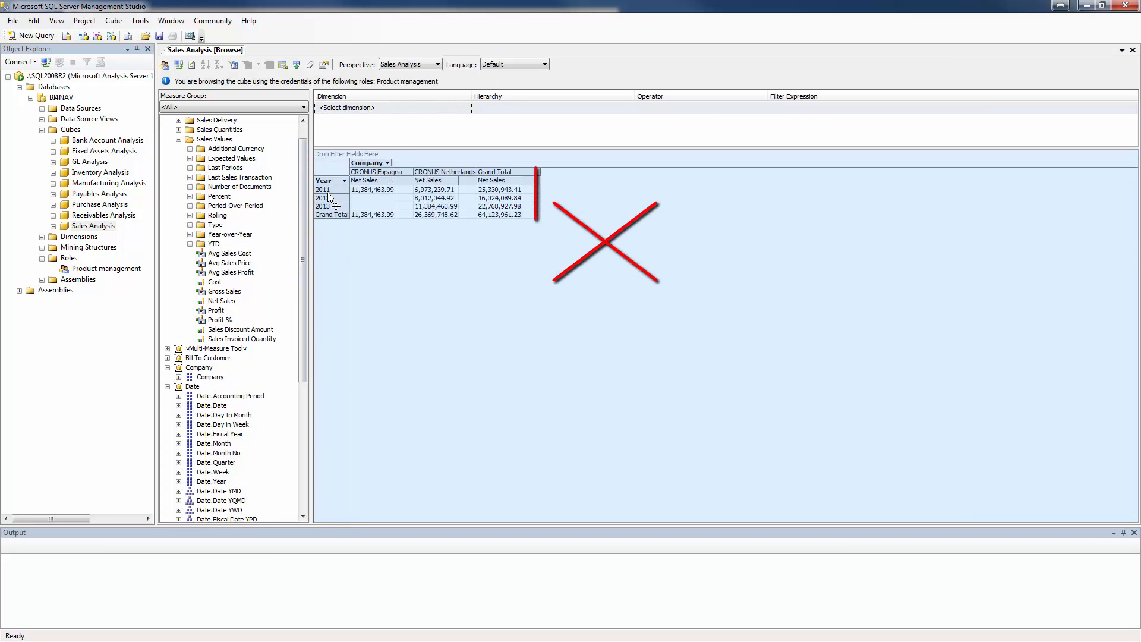